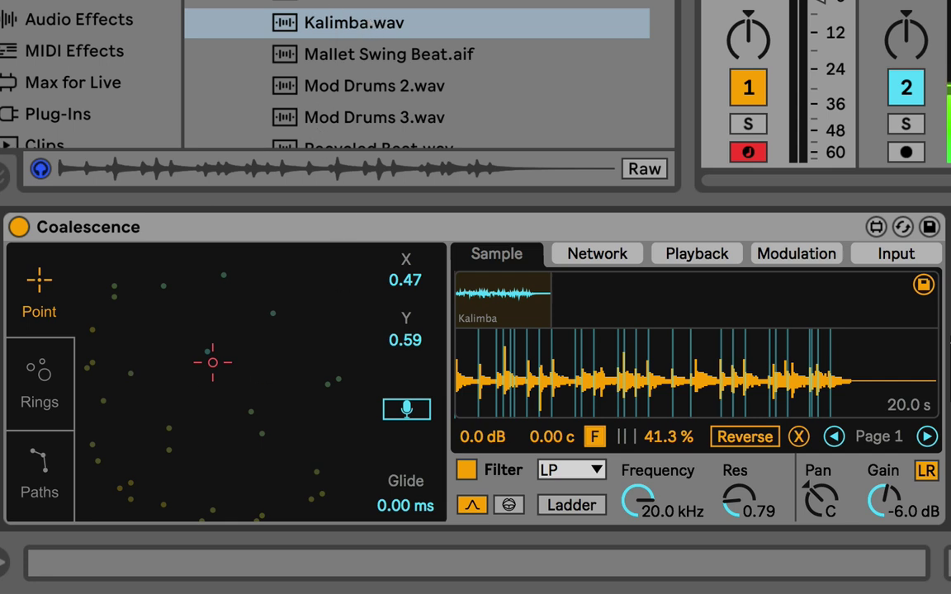
# Turn off the network's Preview option and move the playback point to X 0.51, Y 0.61 on the slice map
pyautogui.click(332, 26)
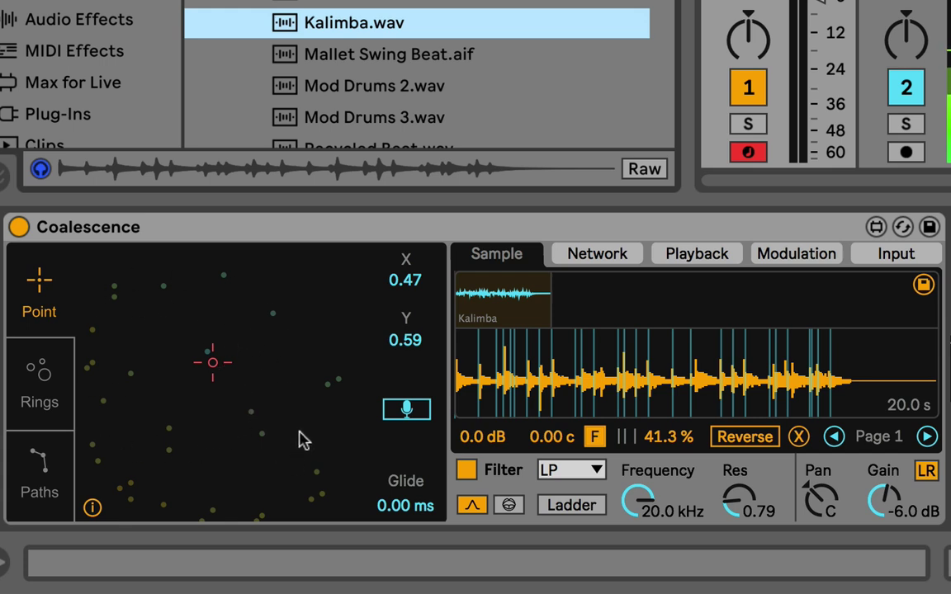
pyautogui.moveTo(310, 441); pyautogui.dragTo(224, 367)
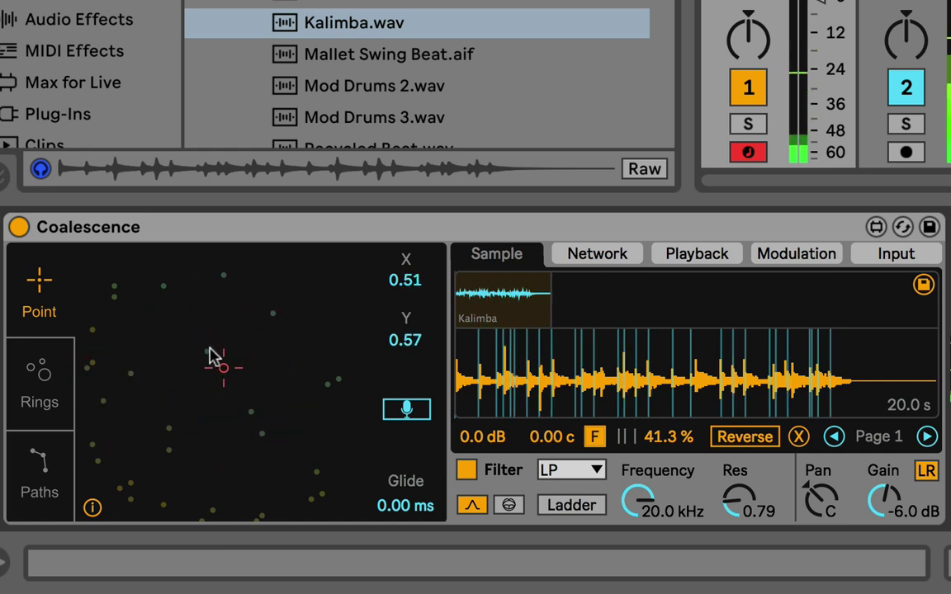
pyautogui.click(607, 249)
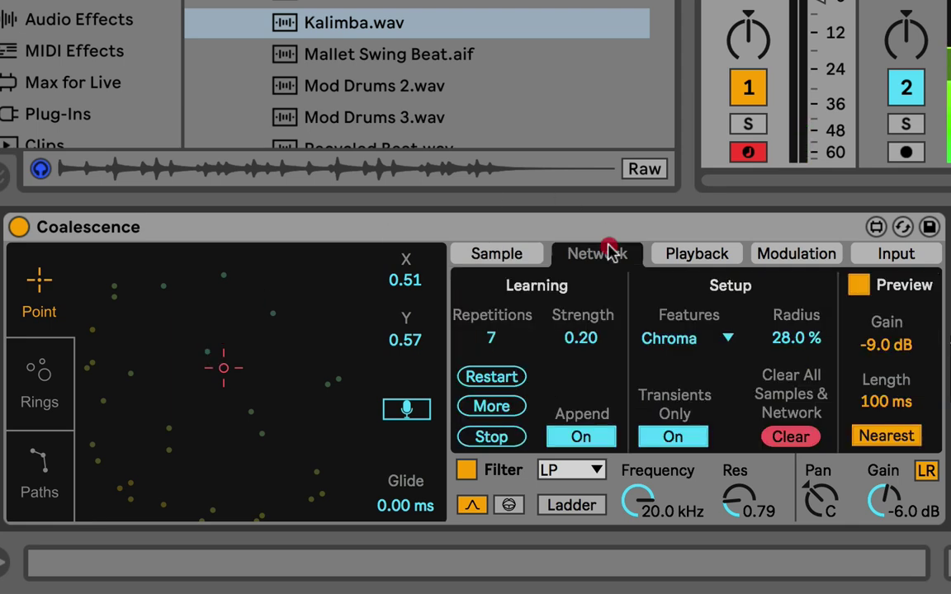
pyautogui.click(859, 287)
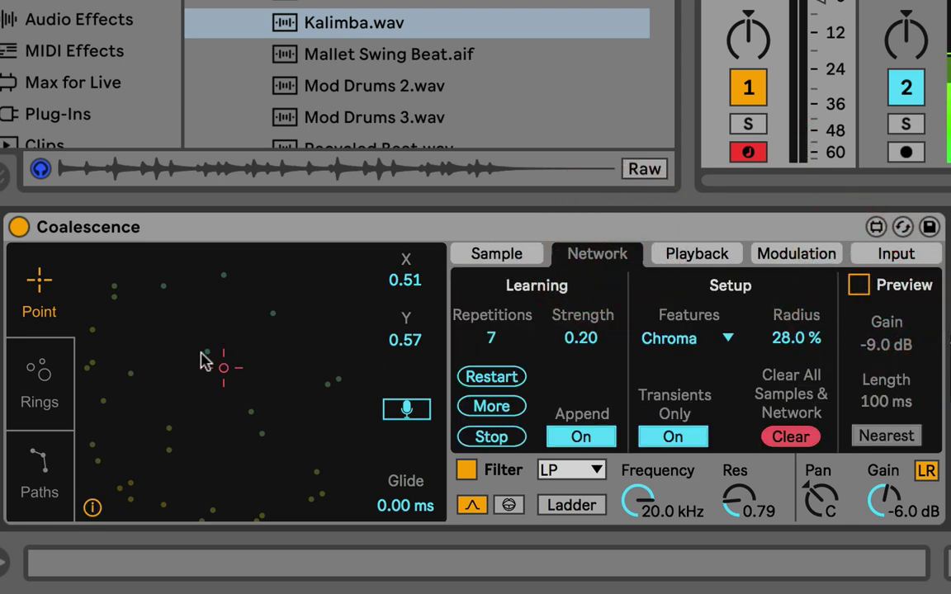
pyautogui.moveTo(206, 355)
pyautogui.mouseDown()
pyautogui.moveTo(316, 384)
pyautogui.moveTo(224, 356)
pyautogui.mouseUp()
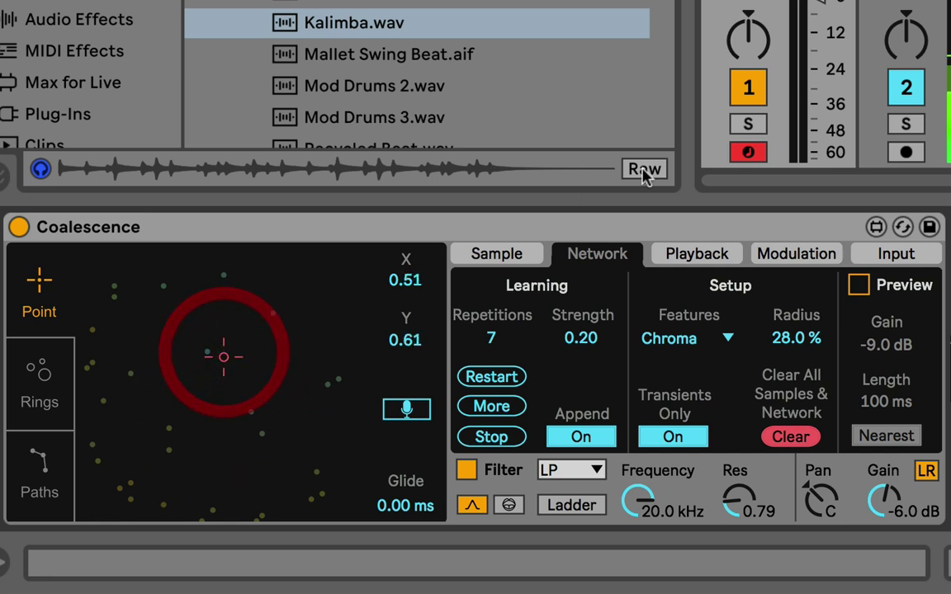
# Enable the phase vocoder (φVoc) in Coalescence's playback settings
pyautogui.click(679, 249)
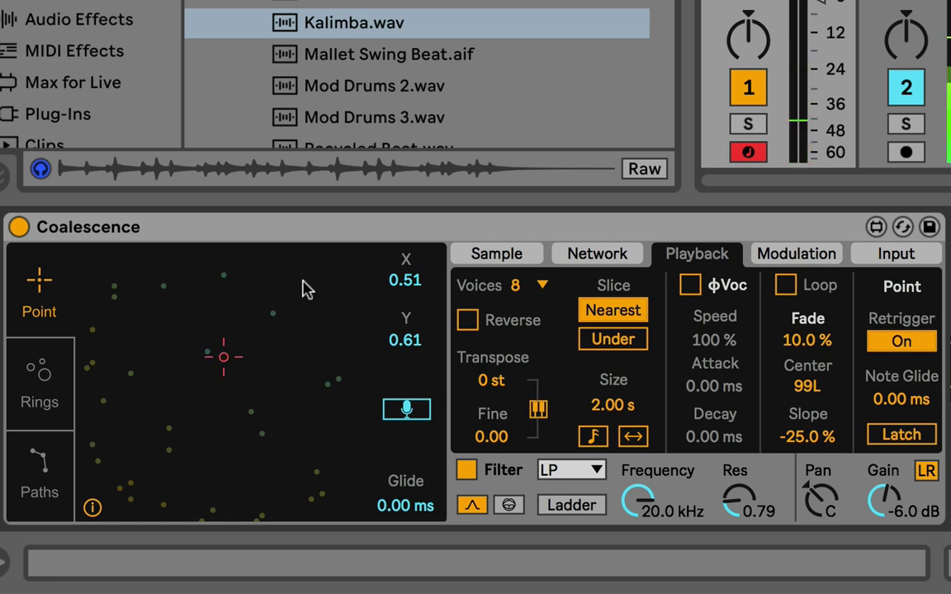
pyautogui.click(608, 404)
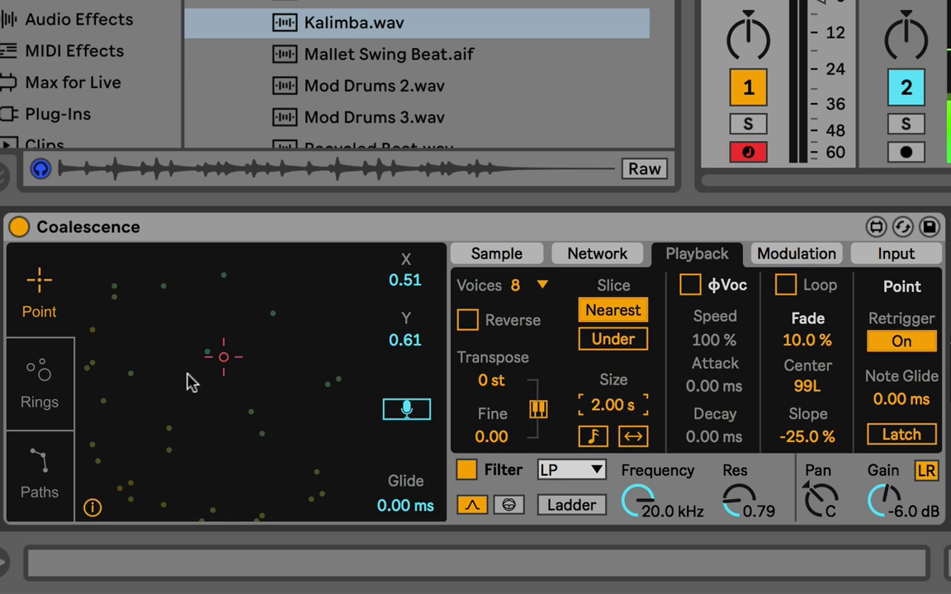
pyautogui.click(705, 317)
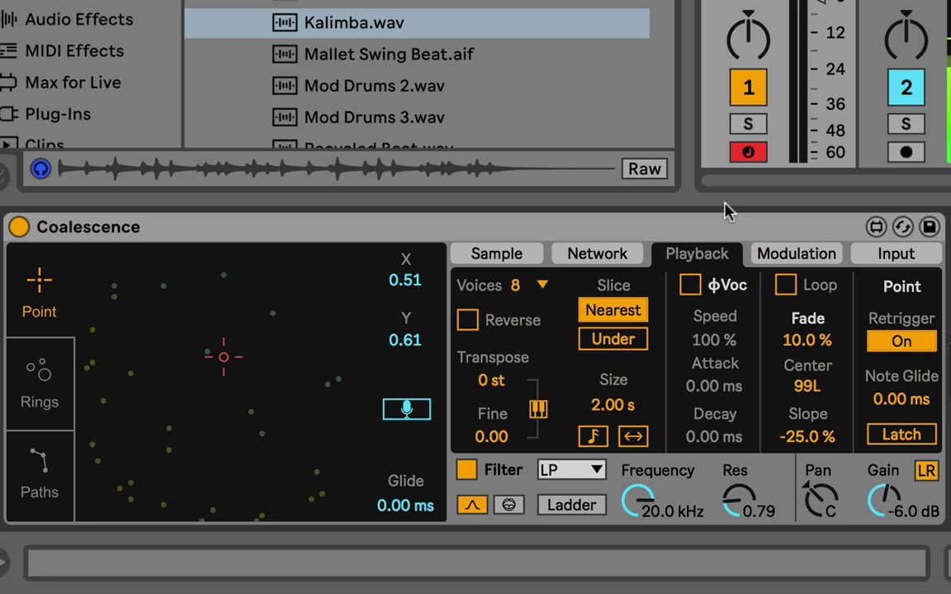
pyautogui.click(690, 285)
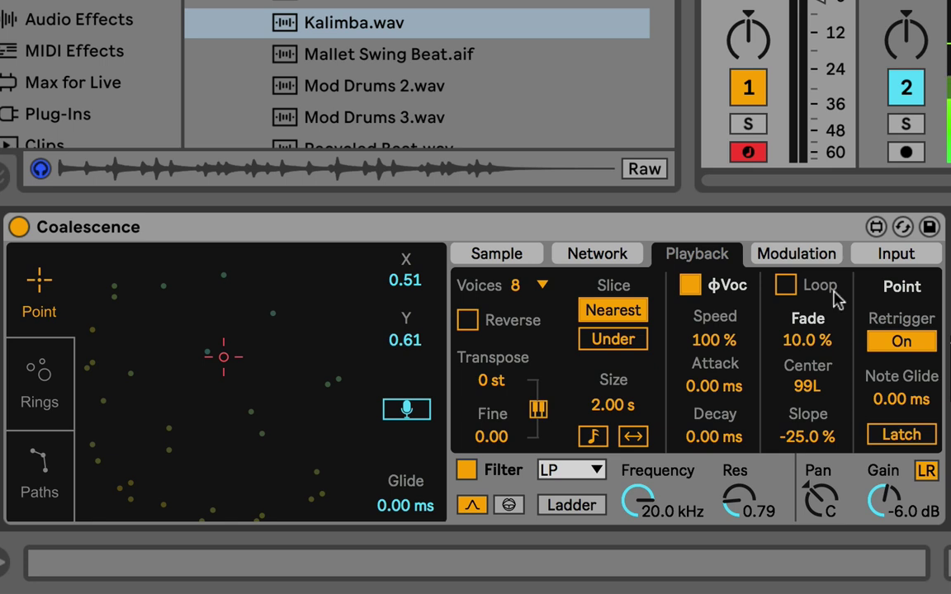
# Set the φVoc playback speed to 50 %
pyautogui.click(718, 339)
pyautogui.click(718, 342)
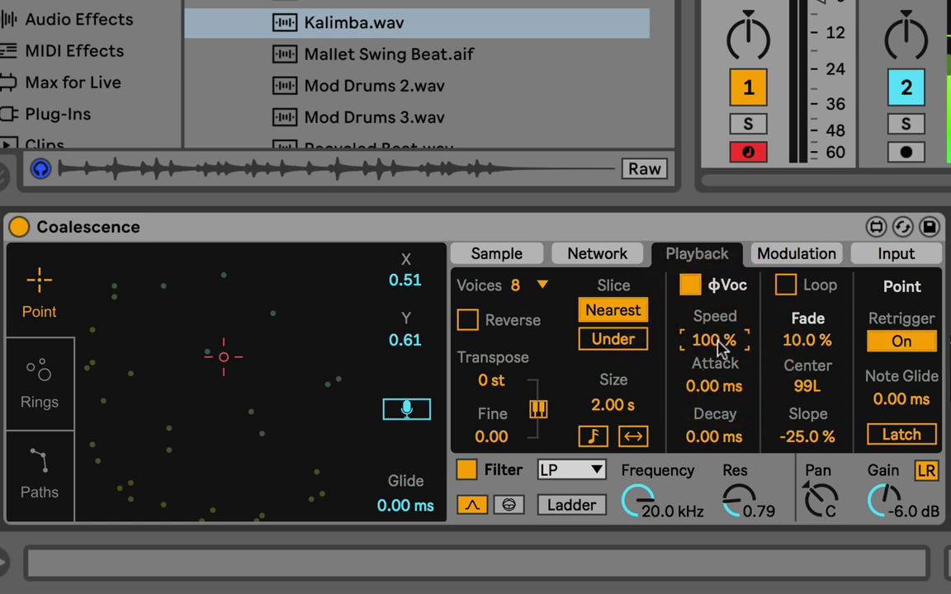
pyautogui.write('5')
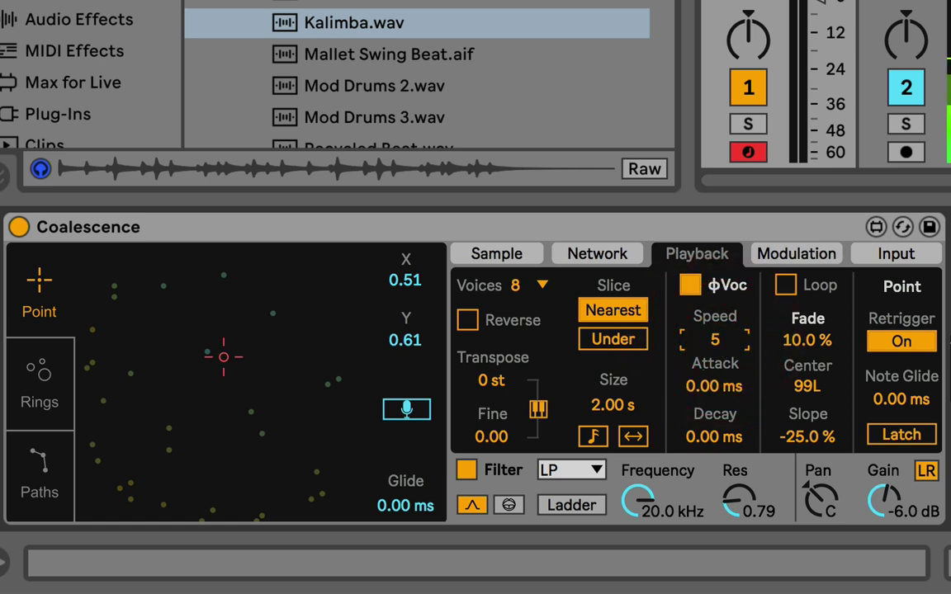
pyautogui.write('0')
pyautogui.press('Return')
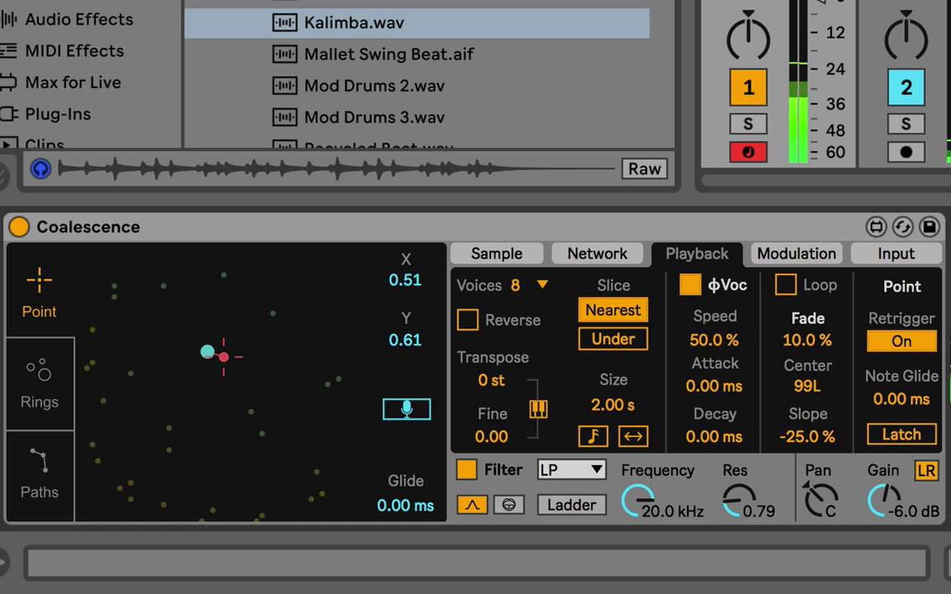
# Slow the φVoc playback speed down to 1 %
pyautogui.click(710, 345)
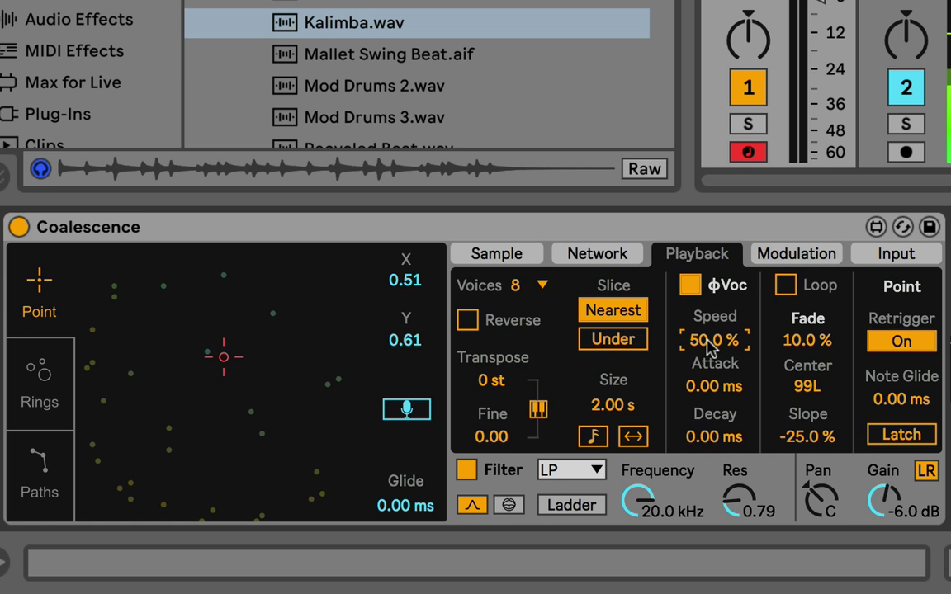
pyautogui.write('1')
pyautogui.press('Return')
pyautogui.click(712, 336)
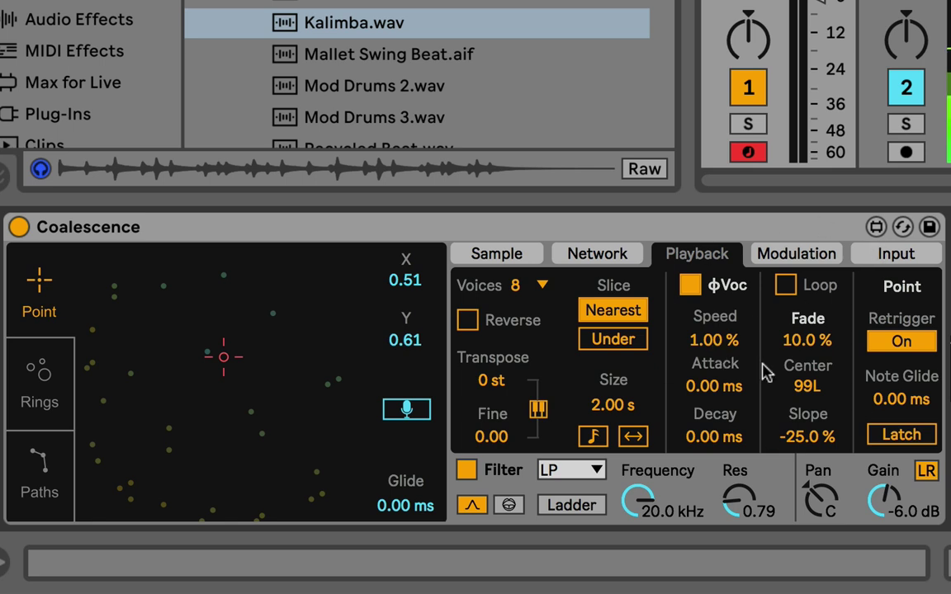
pyautogui.click(715, 347)
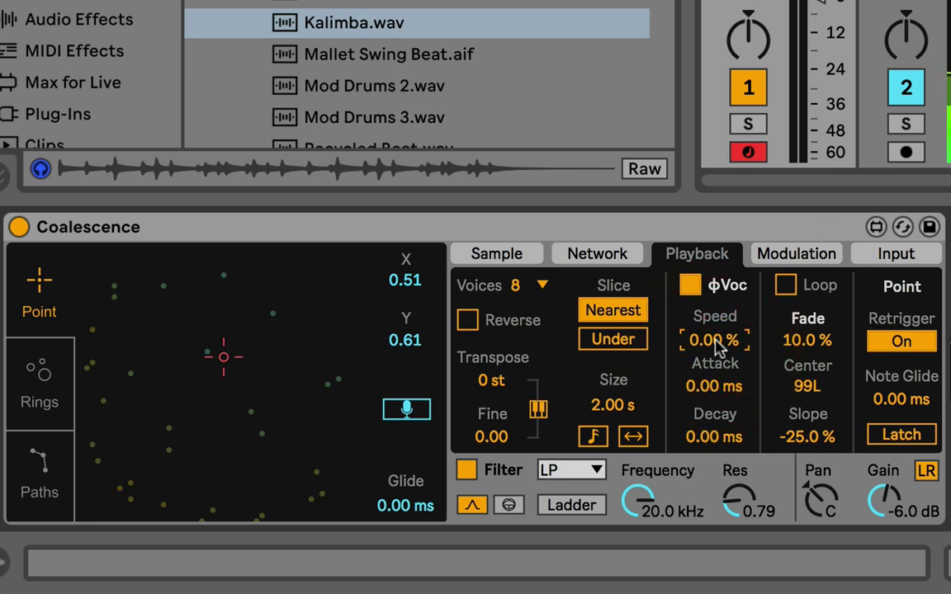
pyautogui.write('1')
pyautogui.press('Return')
pyautogui.click(678, 279)
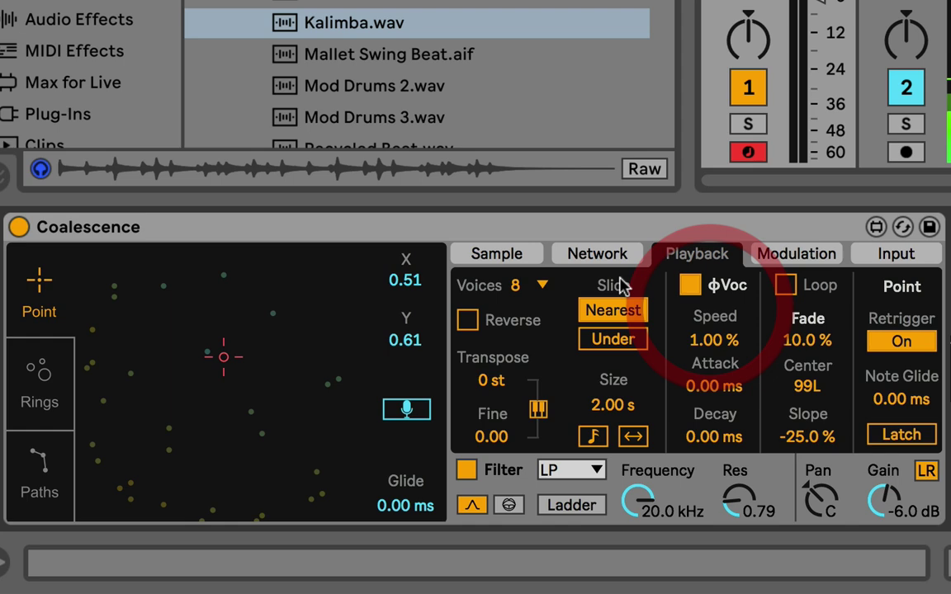
# Show the Kalimba sample's waveform and move the playback point to X 0.45, Y 0.52 to audition a slice
pyautogui.click(507, 256)
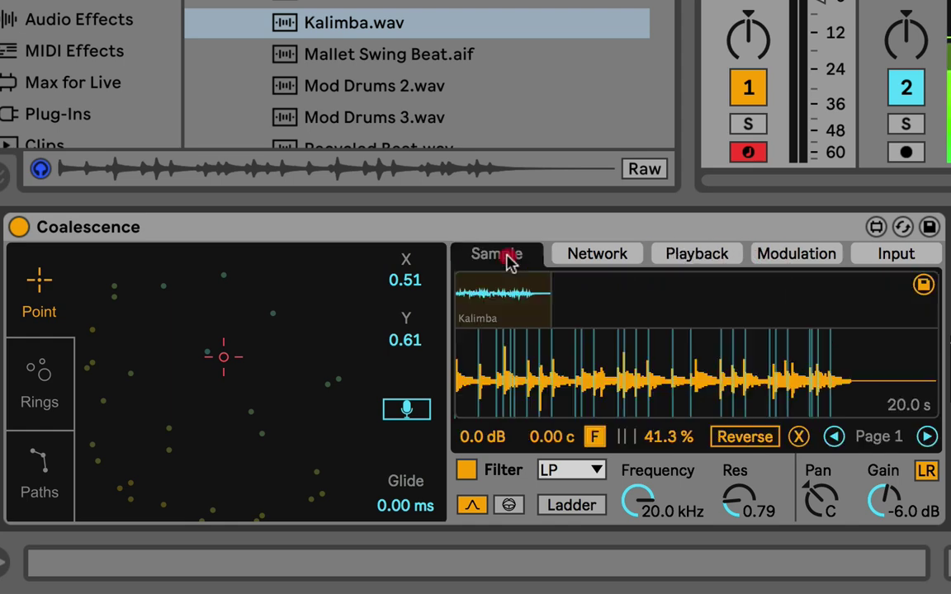
pyautogui.click(225, 362)
pyautogui.moveTo(226, 362); pyautogui.dragTo(207, 384)
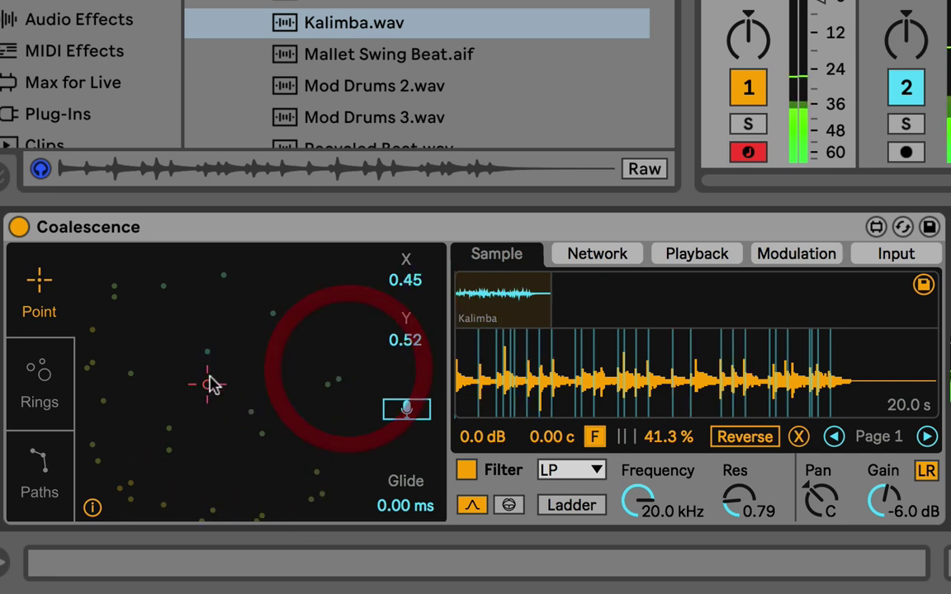
# Reduce the slice playback Fade to 0 %
pyautogui.click(663, 255)
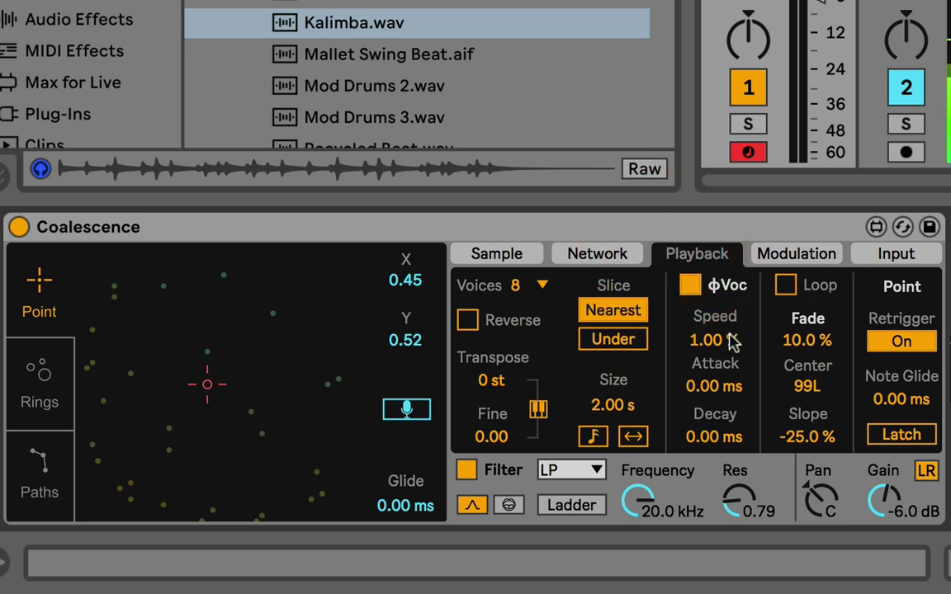
pyautogui.click(812, 343)
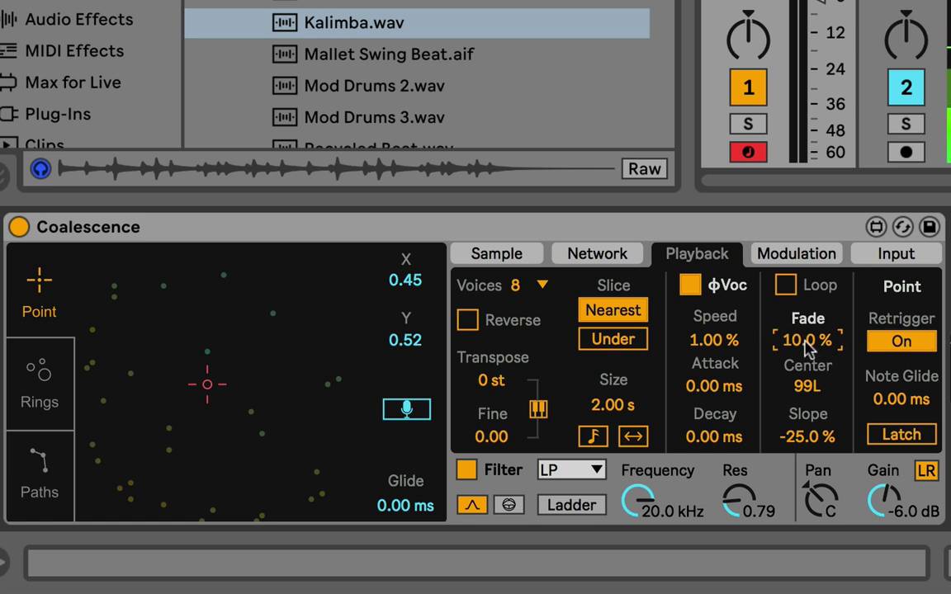
pyautogui.click(806, 342)
pyautogui.moveTo(805, 347); pyautogui.dragTo(807, 390)
pyautogui.click(828, 341)
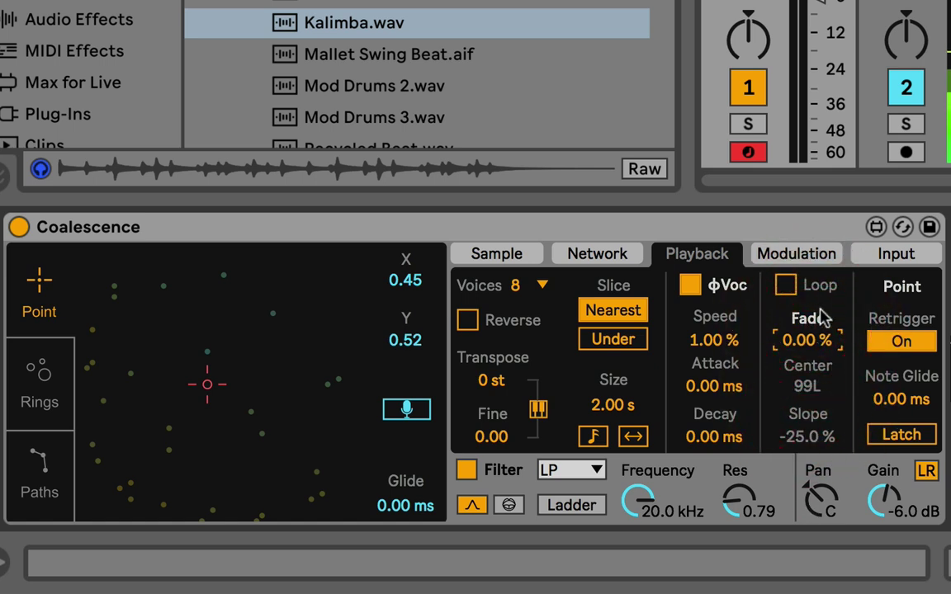
pyautogui.click(809, 311)
pyautogui.moveTo(802, 337); pyautogui.dragTo(798, 392)
pyautogui.click(821, 313)
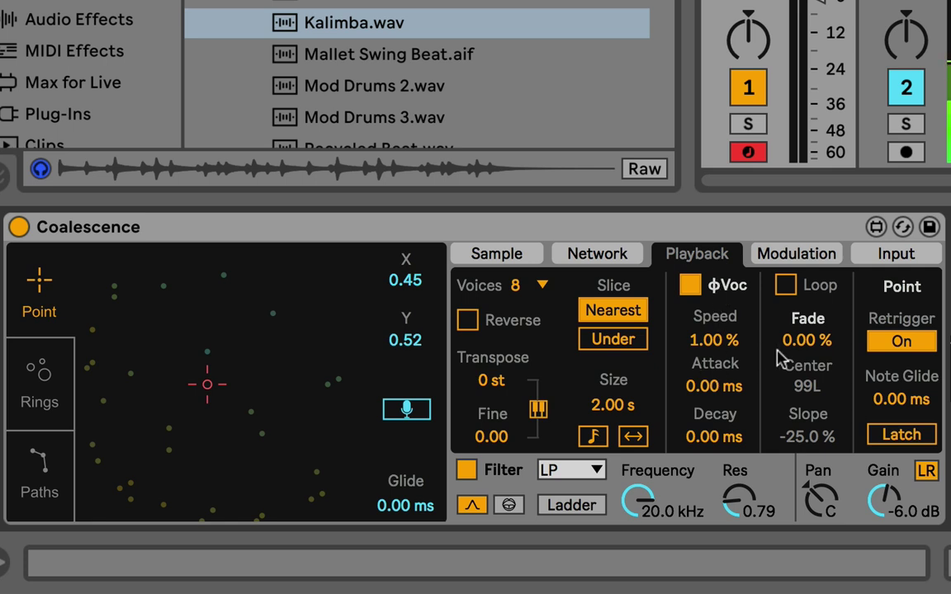
pyautogui.moveTo(822, 345); pyautogui.dragTo(706, 321)
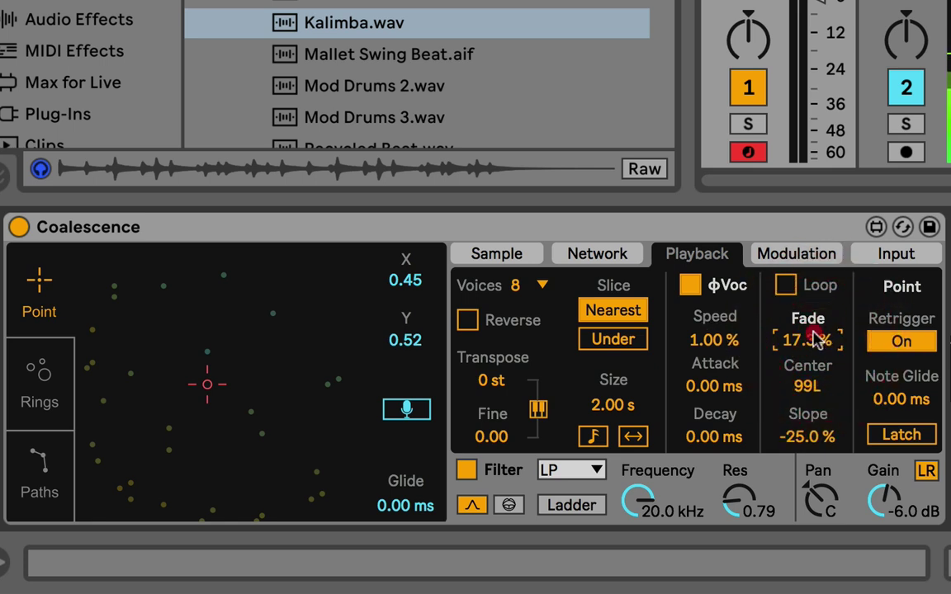
pyautogui.moveTo(815, 339); pyautogui.dragTo(815, 379)
pyautogui.moveTo(813, 318); pyautogui.dragTo(811, 350)
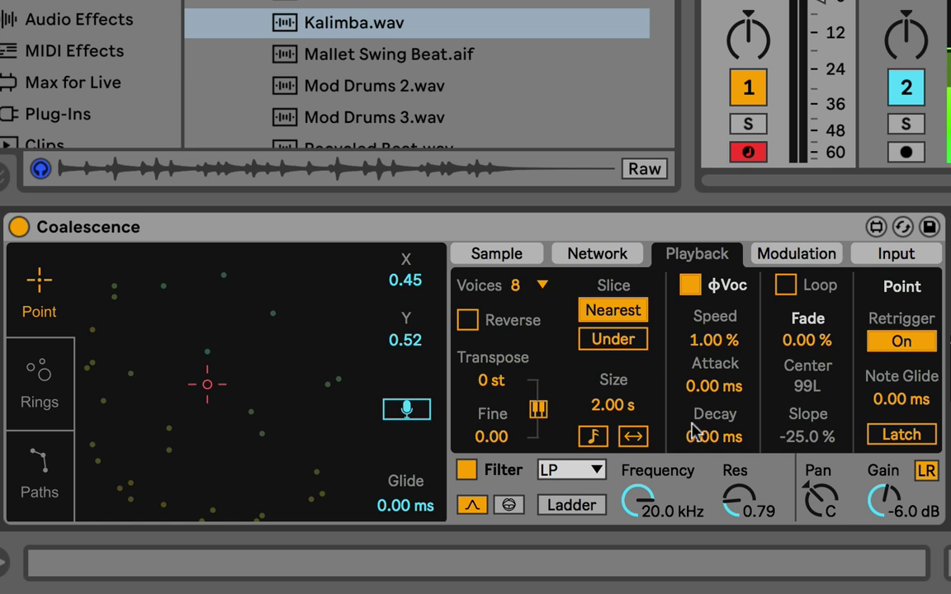
pyautogui.click(716, 385)
pyautogui.click(713, 433)
pyautogui.click(711, 386)
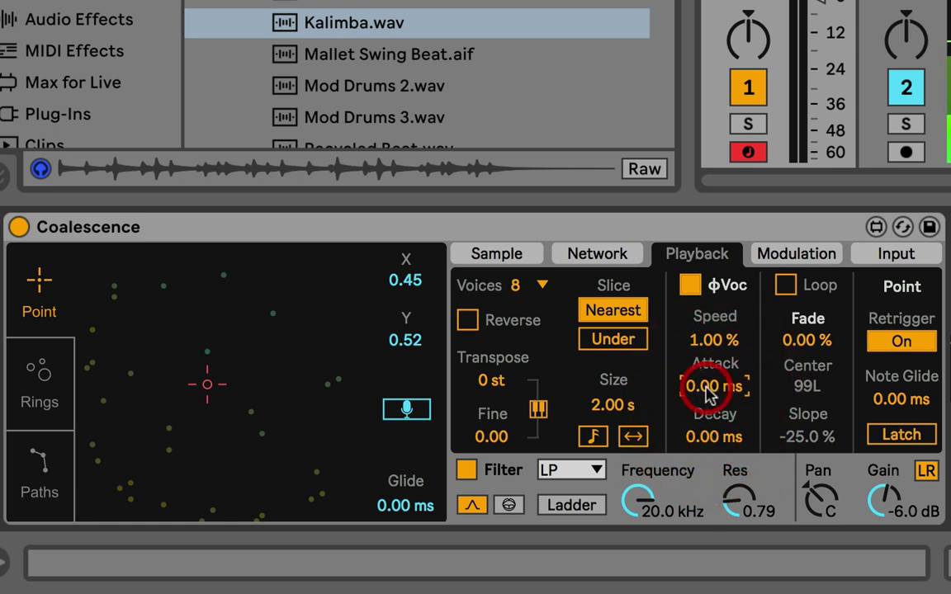
pyautogui.click(713, 434)
pyautogui.click(713, 394)
pyautogui.click(713, 394)
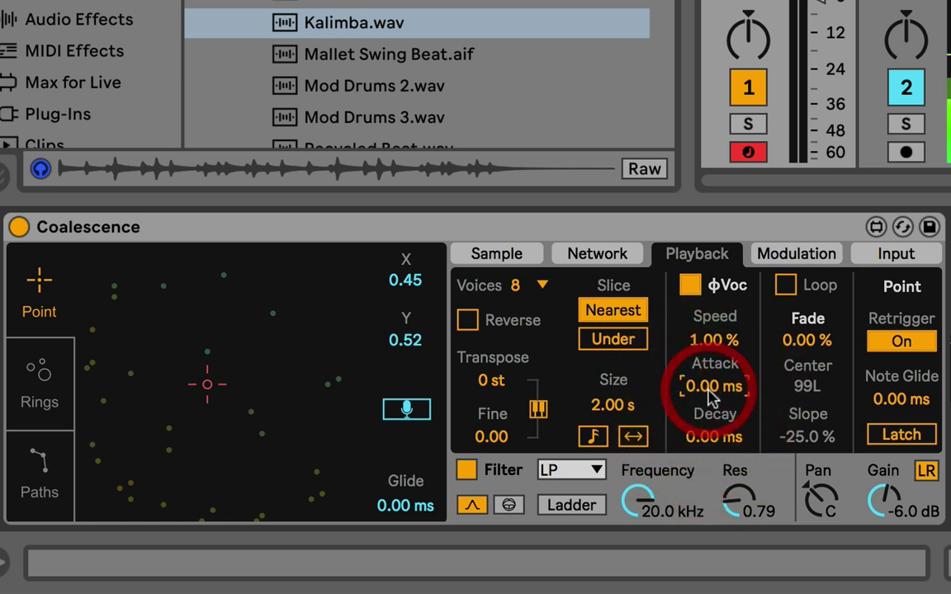
pyautogui.click(708, 393)
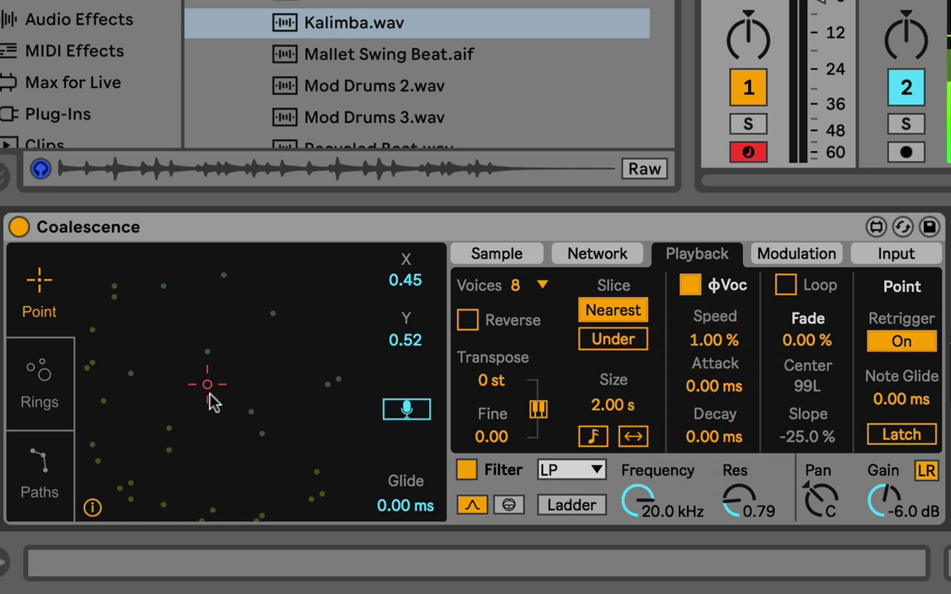
pyautogui.click(124, 522)
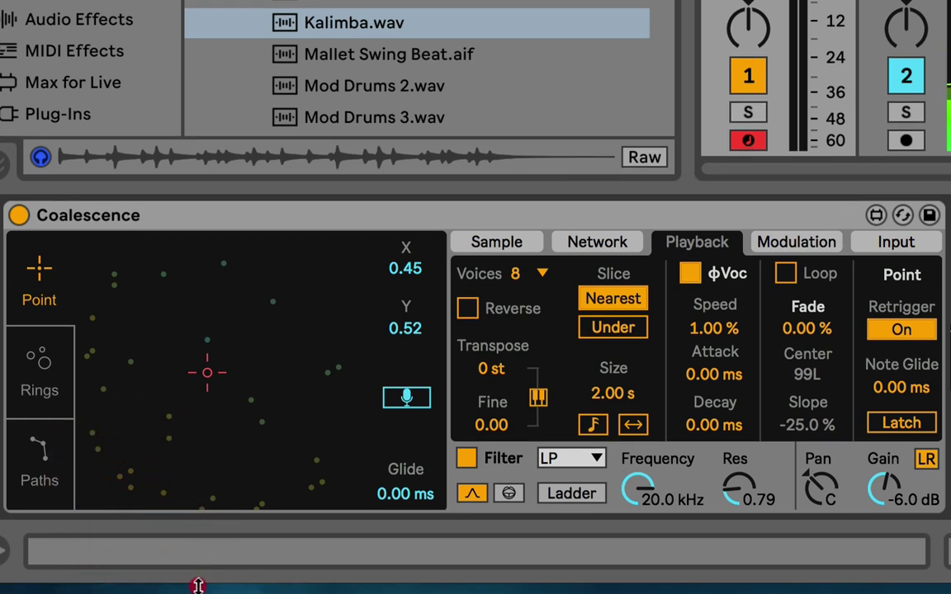
pyautogui.moveTo(199, 586); pyautogui.dragTo(196, 591)
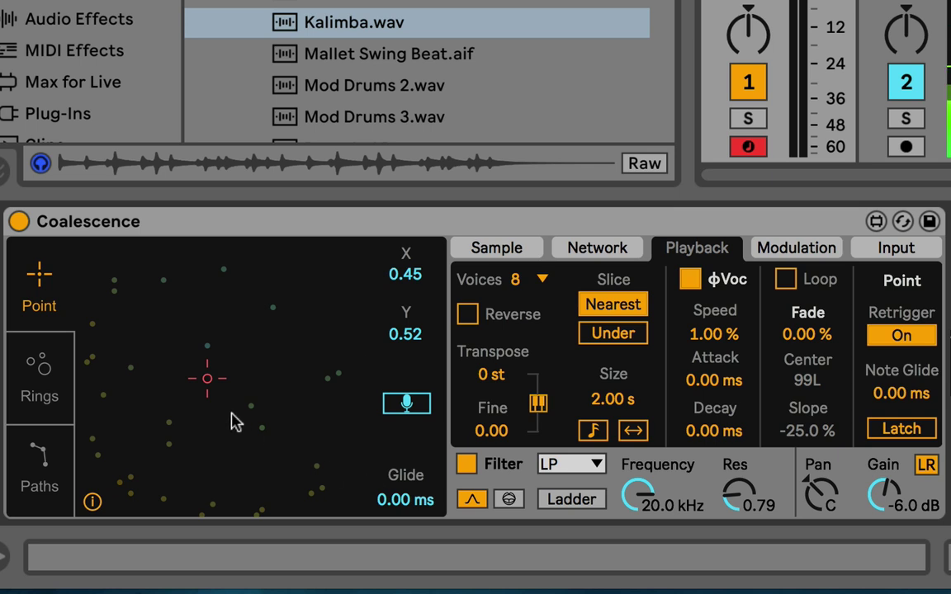
# Set the φVoc Attack time to 3.21 s
pyautogui.click(726, 380)
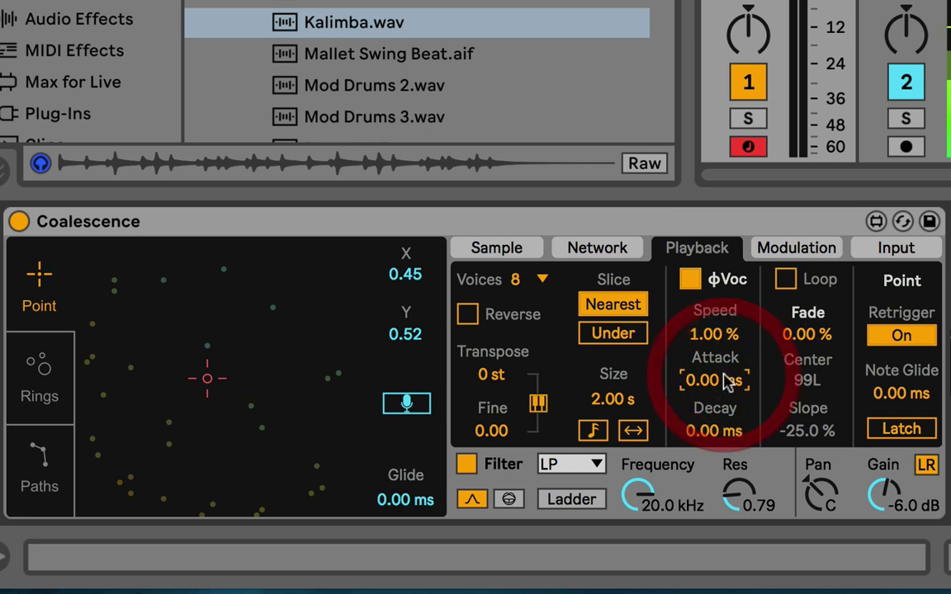
pyautogui.moveTo(723, 381); pyautogui.dragTo(669, 280)
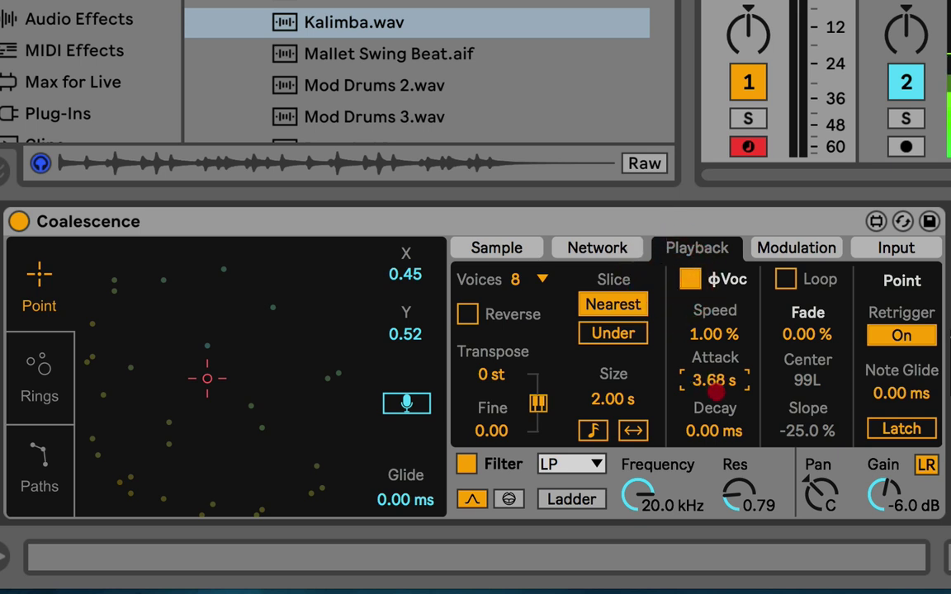
pyautogui.moveTo(714, 392)
pyautogui.mouseDown()
pyautogui.moveTo(716, 405)
pyautogui.moveTo(715, 388)
pyautogui.mouseUp()
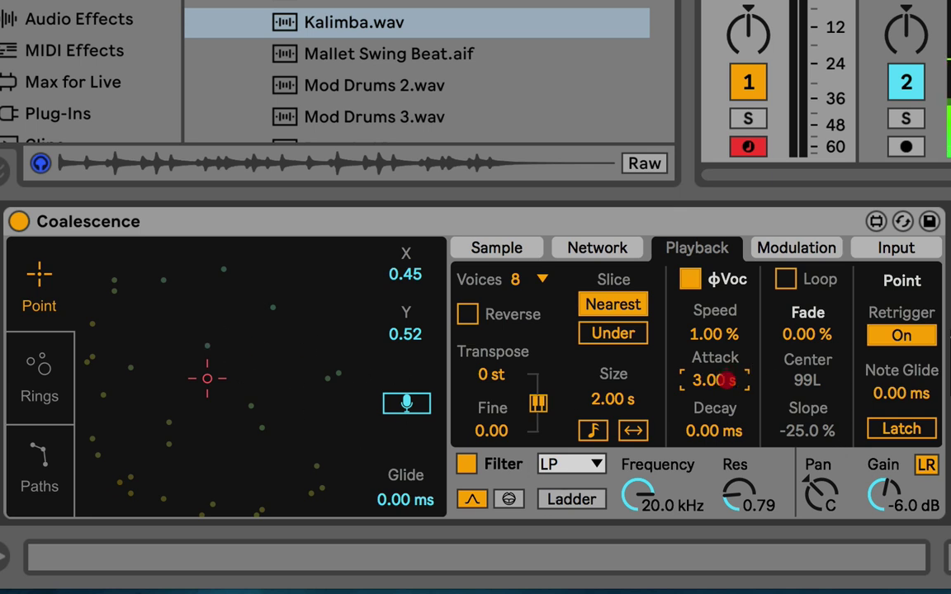
pyautogui.moveTo(727, 381); pyautogui.dragTo(726, 381)
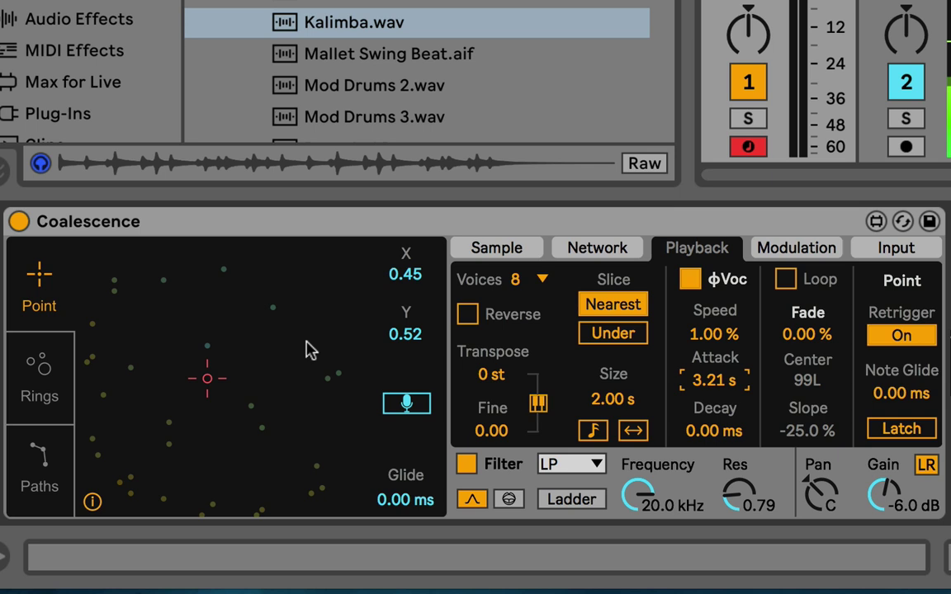
# Audition slices by moving the playback point to X 0.46, Y 0.61 and to X 0.73, Y 0.77
pyautogui.click(210, 349)
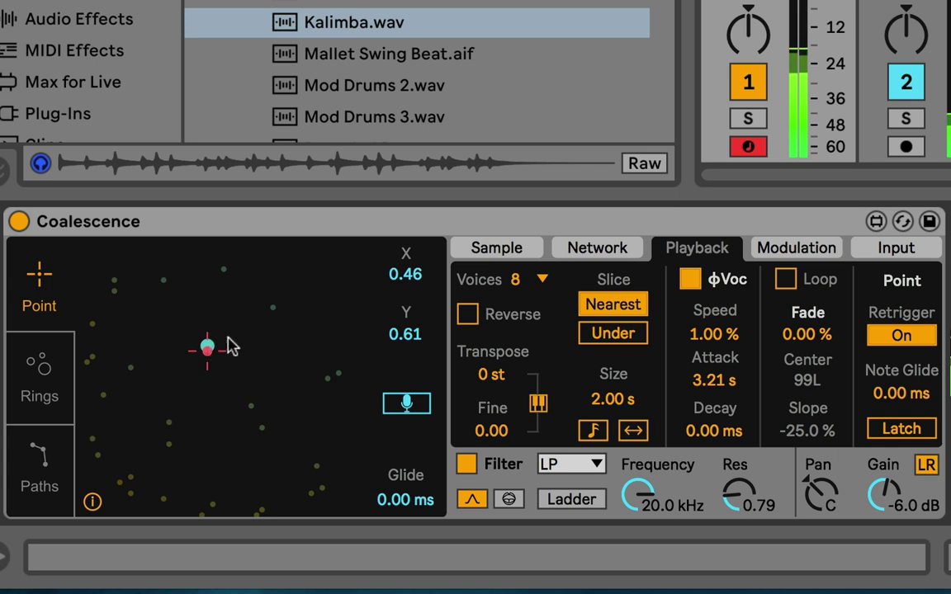
pyautogui.click(285, 306)
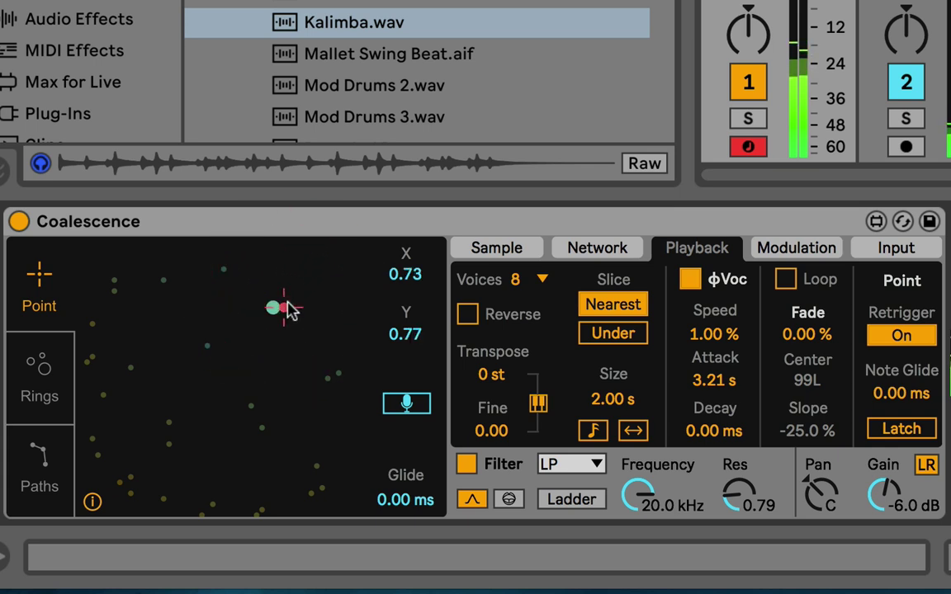
# Audition slices across the Kalimba map, moving the playback point from X 0.36, Y 0.29 through several positions to X 0.54, Y 0.66
pyautogui.click(185, 440)
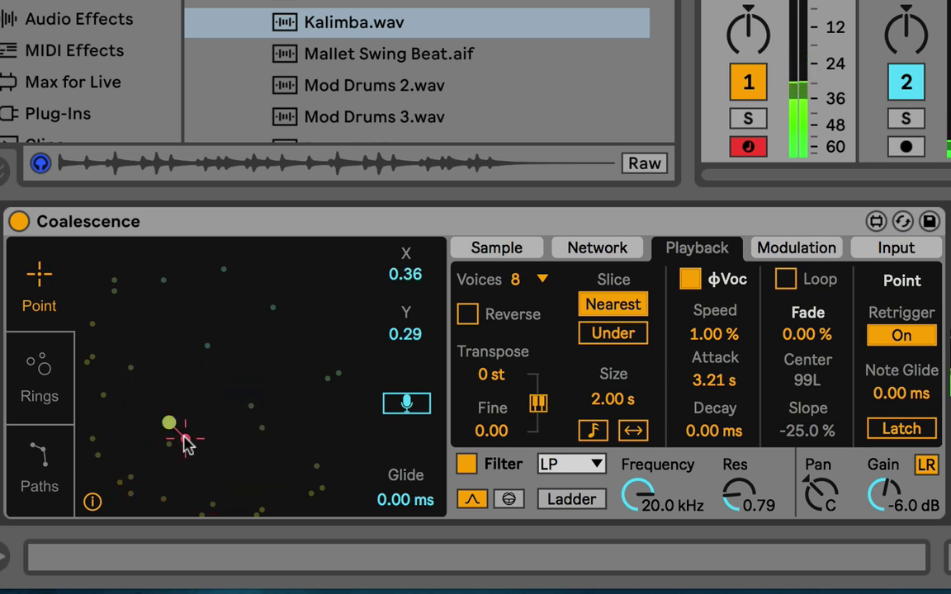
pyautogui.click(89, 362)
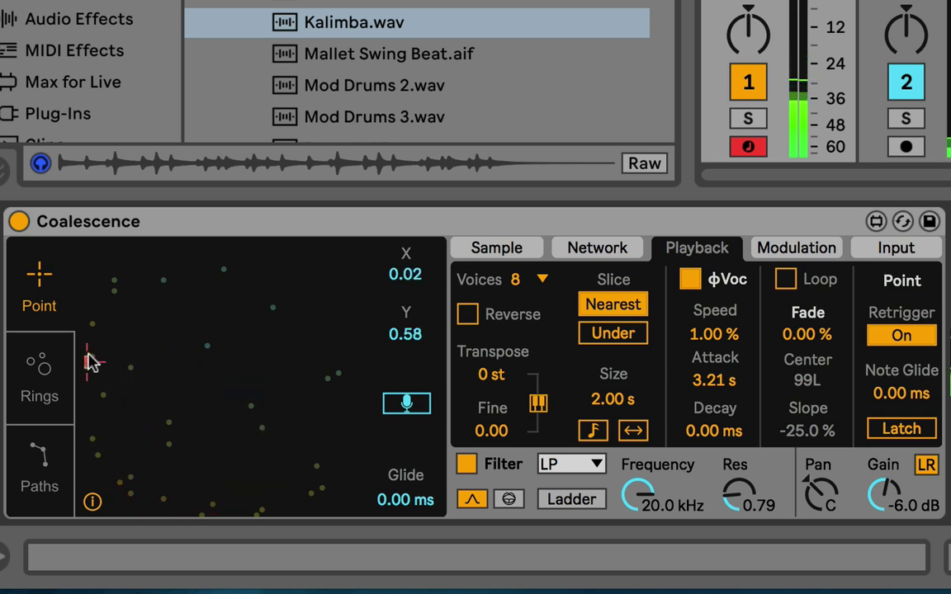
pyautogui.click(146, 286)
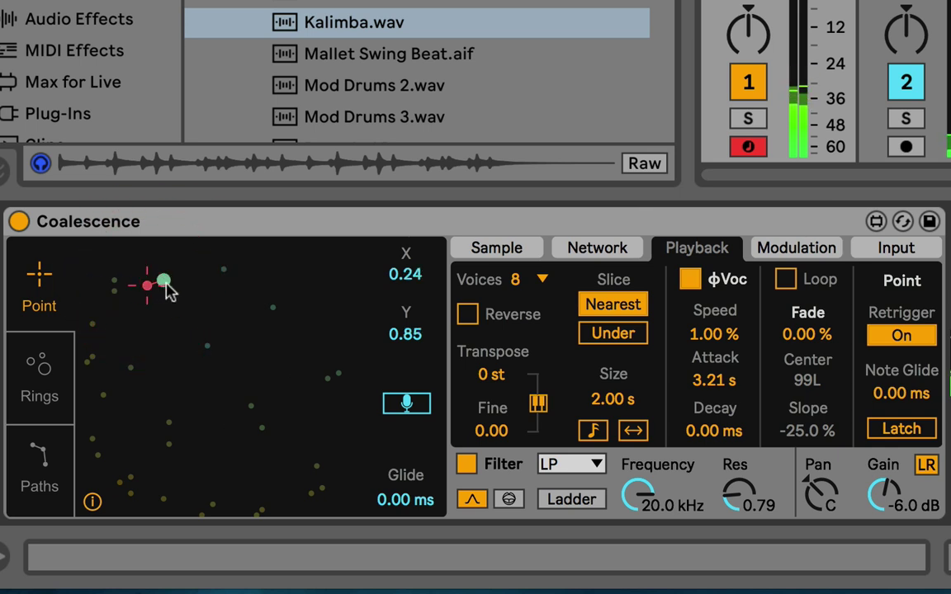
pyautogui.click(207, 345)
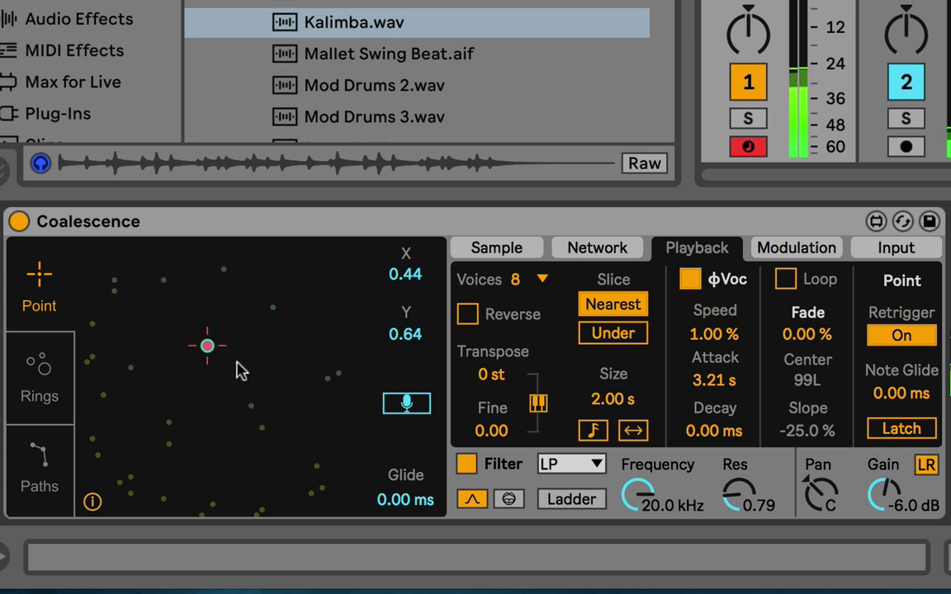
pyautogui.click(145, 482)
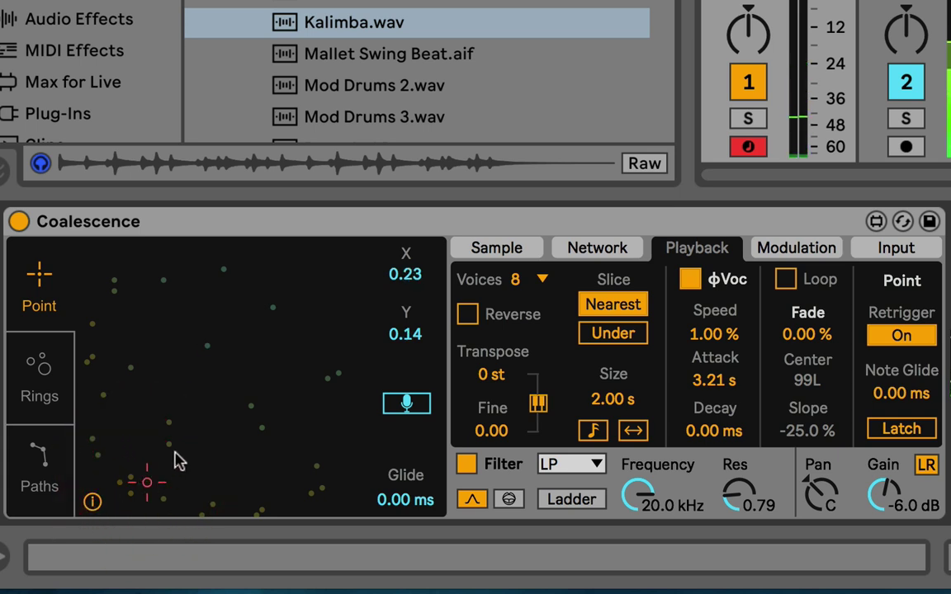
pyautogui.click(231, 336)
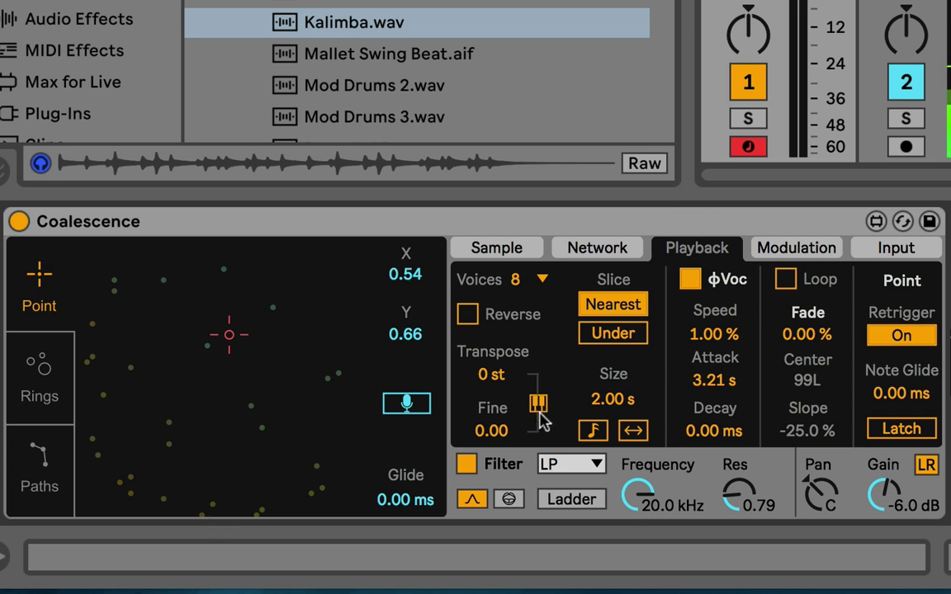
# Set the φVoc Decay time to 610 ms
pyautogui.click(712, 435)
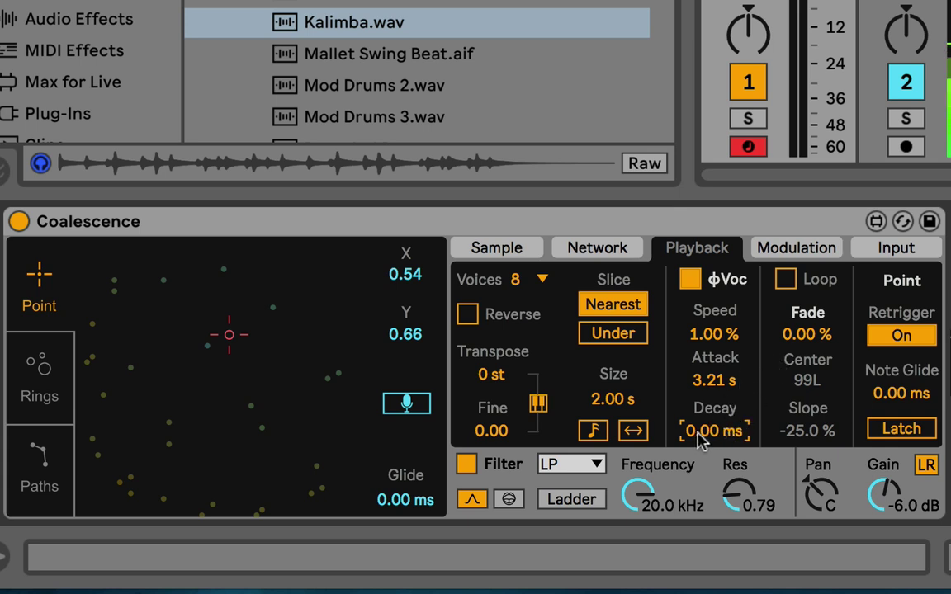
pyautogui.moveTo(700, 439); pyautogui.dragTo(715, 382)
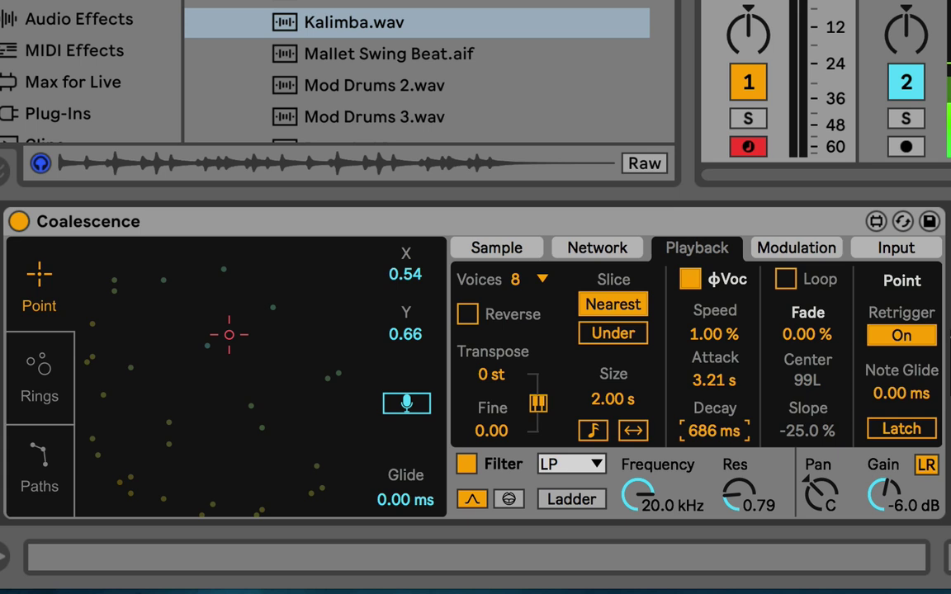
pyautogui.click(707, 375)
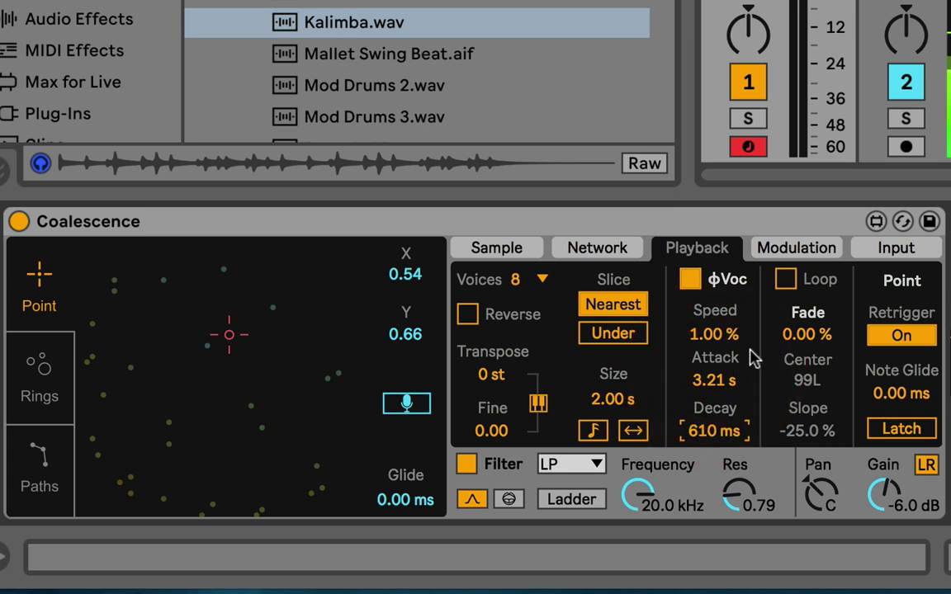
pyautogui.click(700, 433)
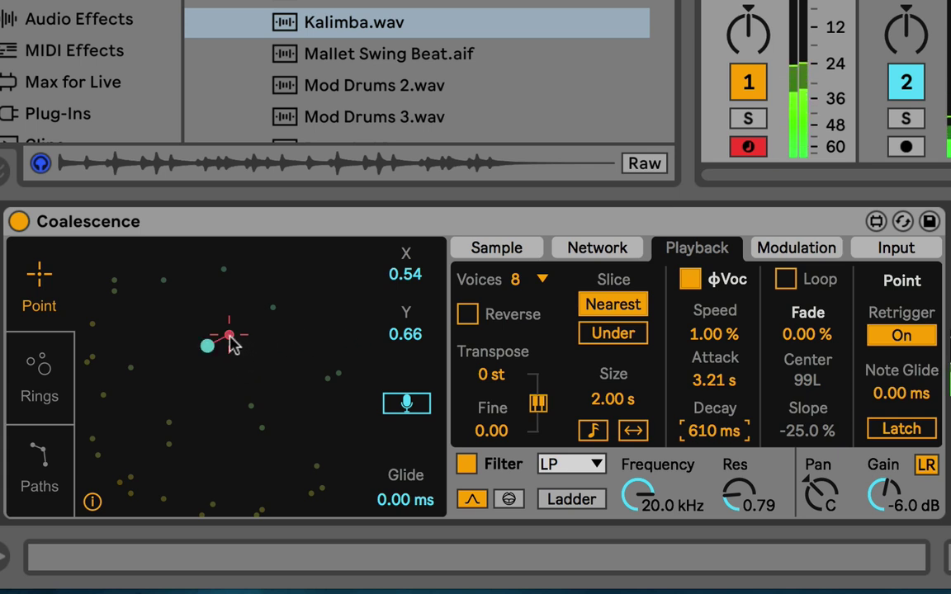
# Audition Kalimba slices with the new decay, moving the playback point from X 0.68, Y 0.43 through several positions to X 0.40, Y 0.23
pyautogui.click(278, 403)
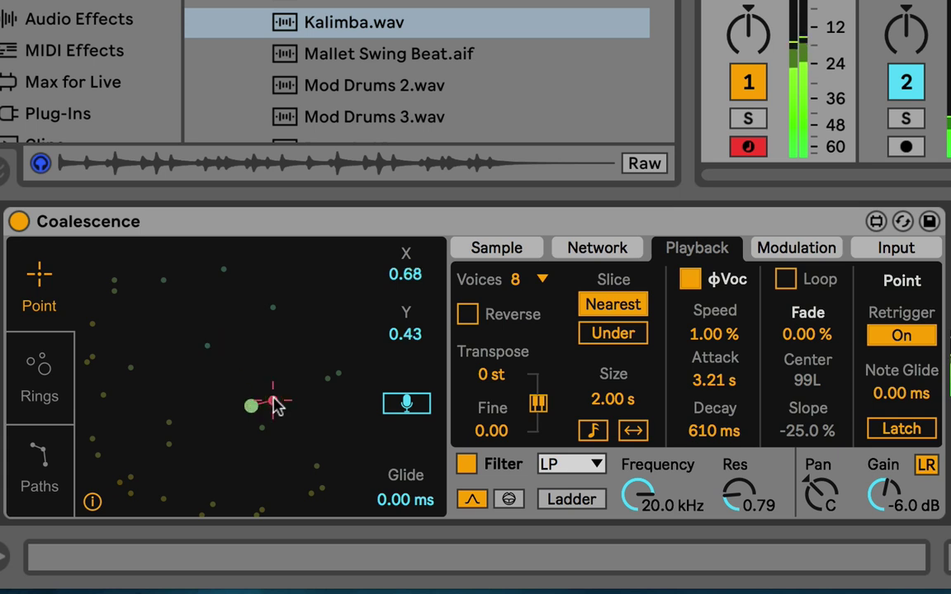
pyautogui.click(321, 466)
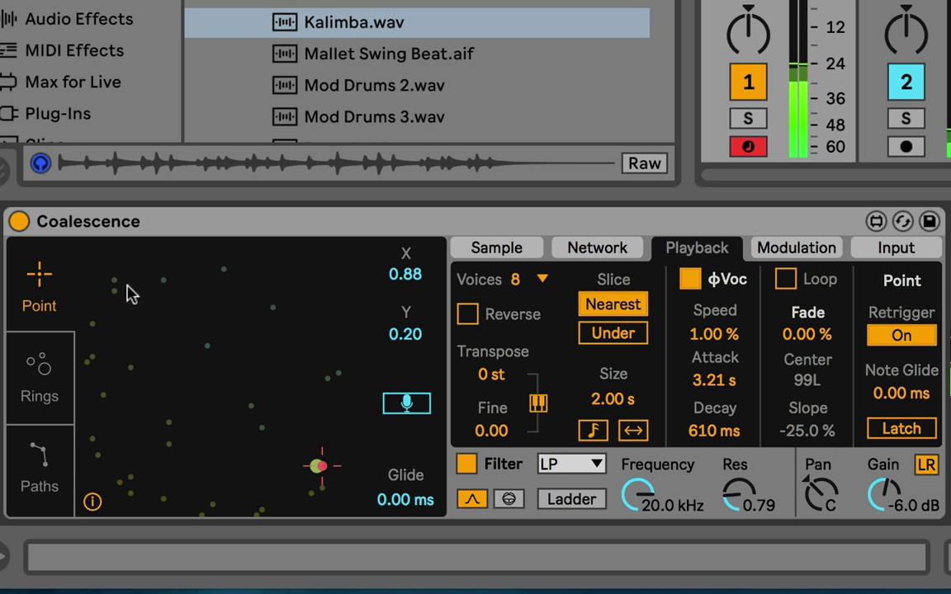
pyautogui.click(108, 318)
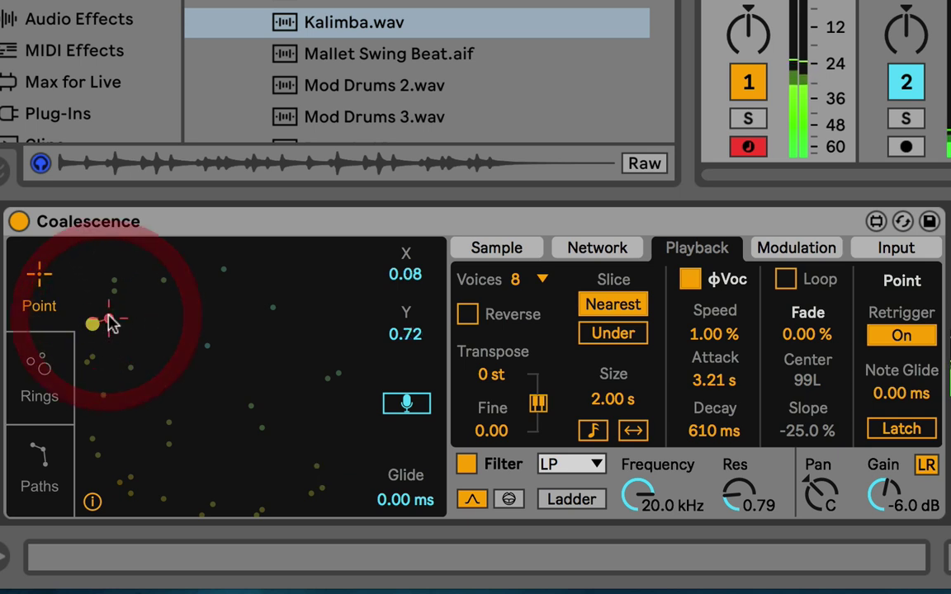
pyautogui.click(235, 274)
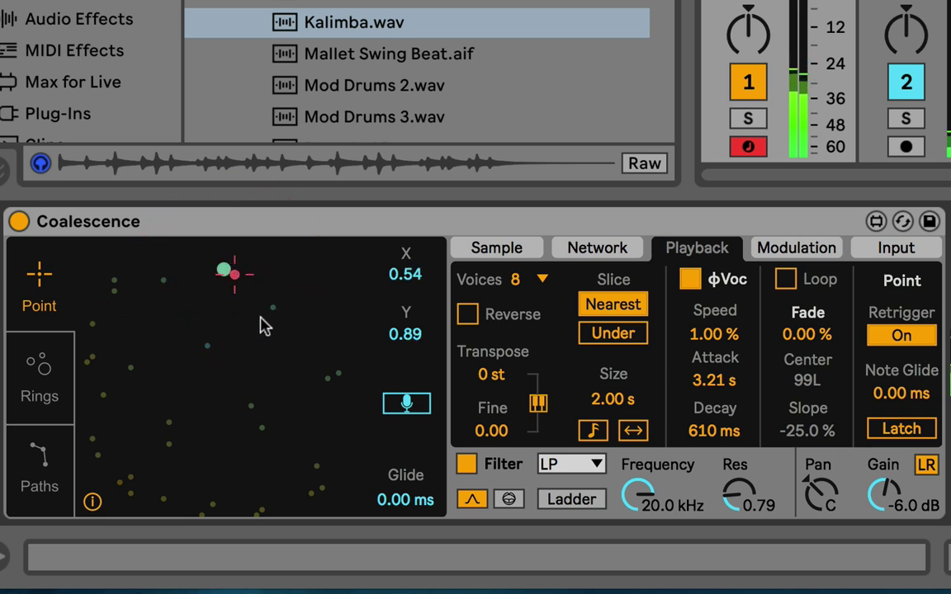
pyautogui.click(226, 346)
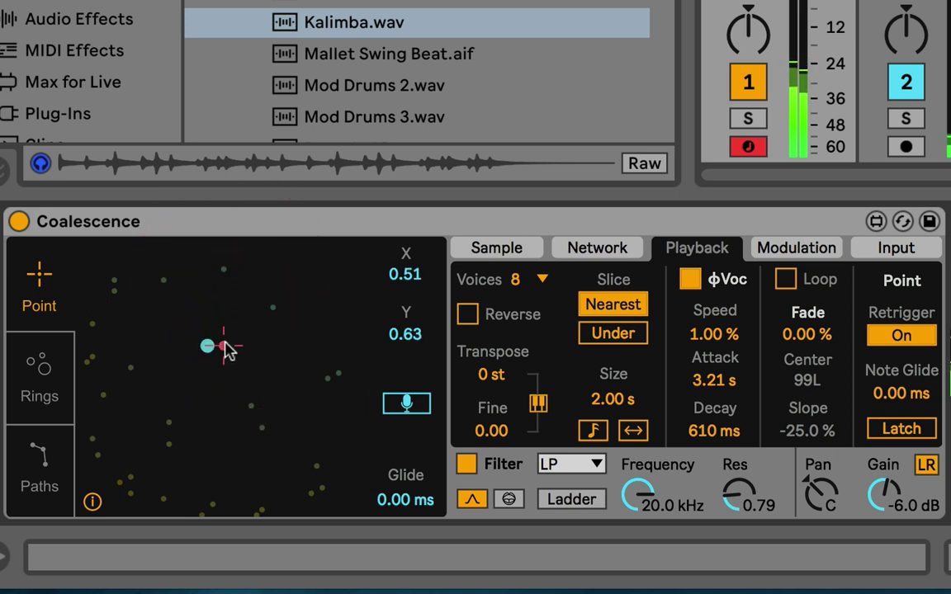
pyautogui.click(191, 455)
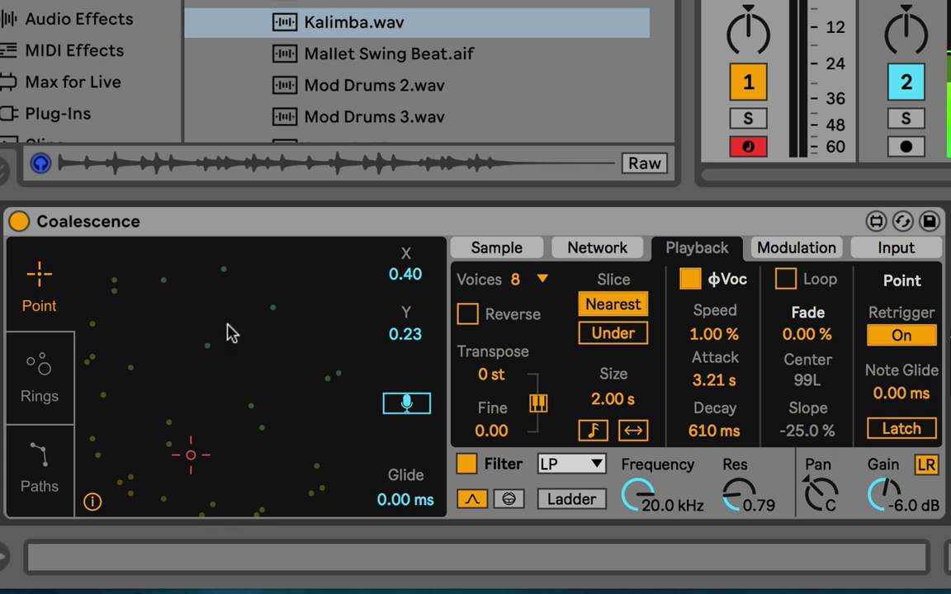
# Reduce the φVoc Attack to 0 ms and raise the Decay time to 2.59 s
pyautogui.click(720, 425)
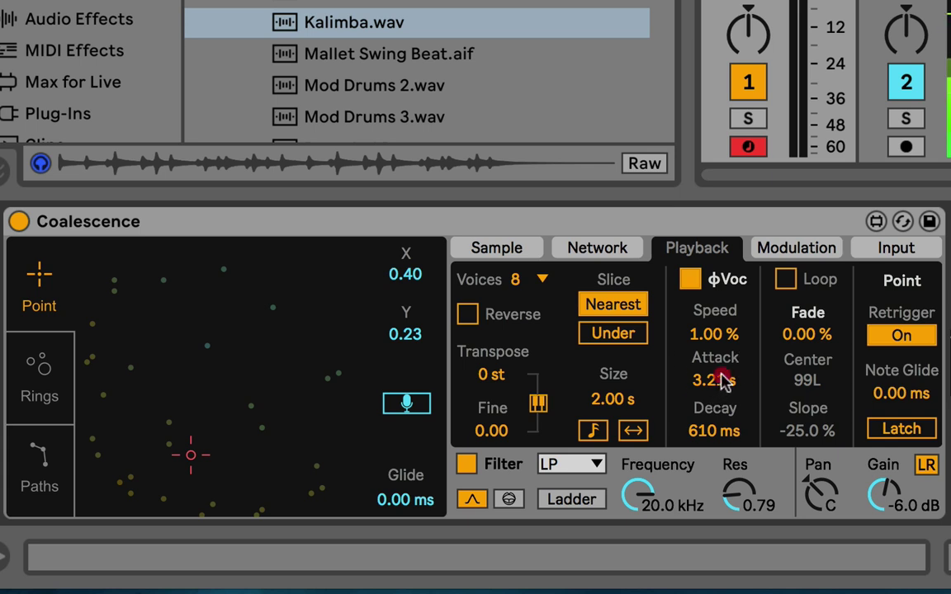
pyautogui.moveTo(715, 381); pyautogui.dragTo(710, 430)
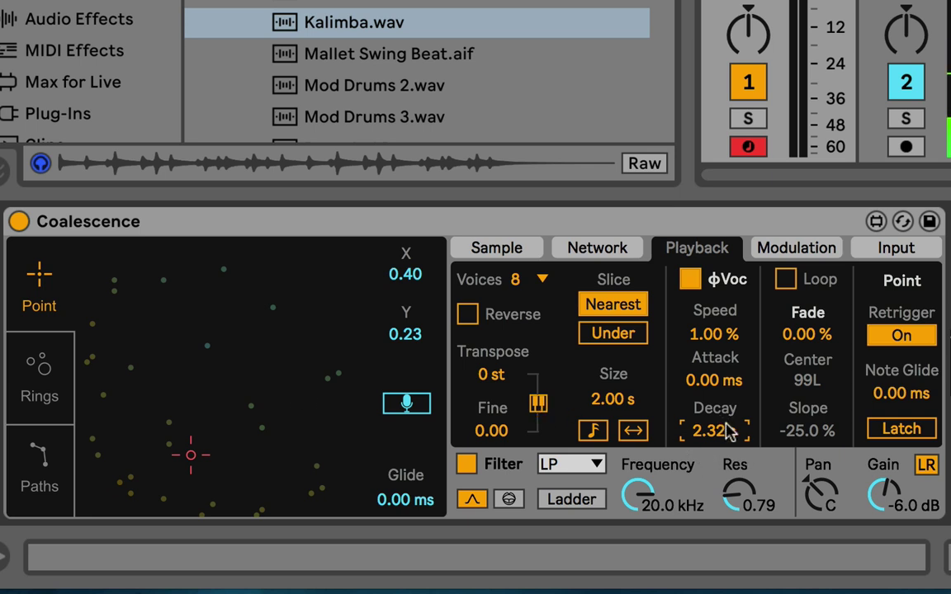
pyautogui.moveTo(728, 435); pyautogui.dragTo(728, 416)
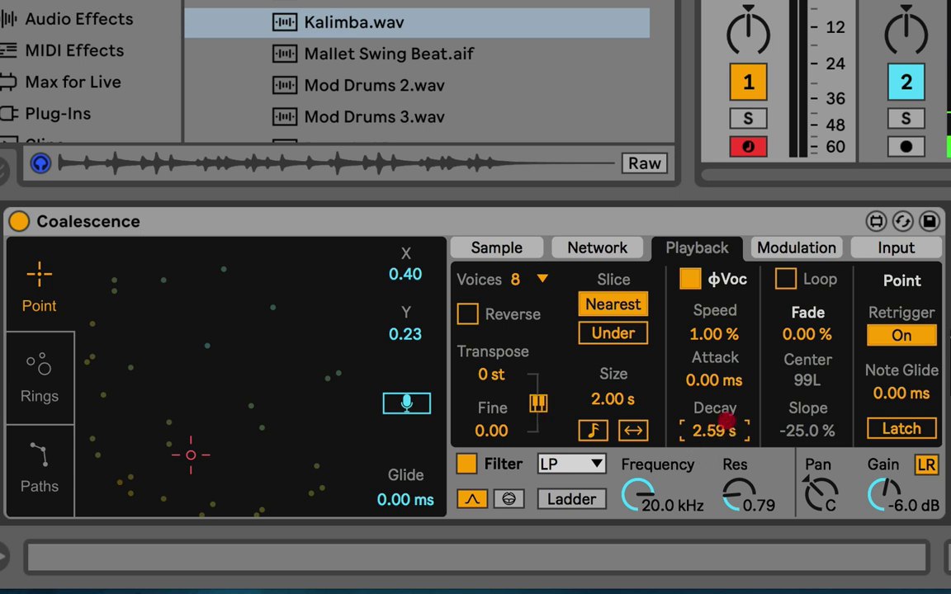
# Audition Kalimba slices in quick succession around the whole map, finishing with the playback point at X 0.43, Y 0.65
pyautogui.click(215, 356)
pyautogui.click(323, 378)
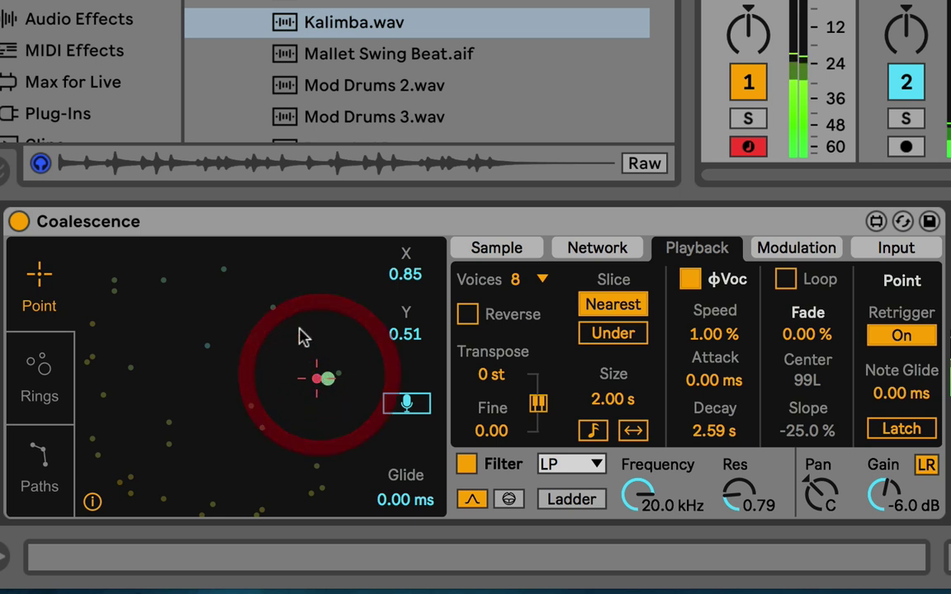
pyautogui.click(290, 307)
pyautogui.click(229, 275)
pyautogui.click(155, 302)
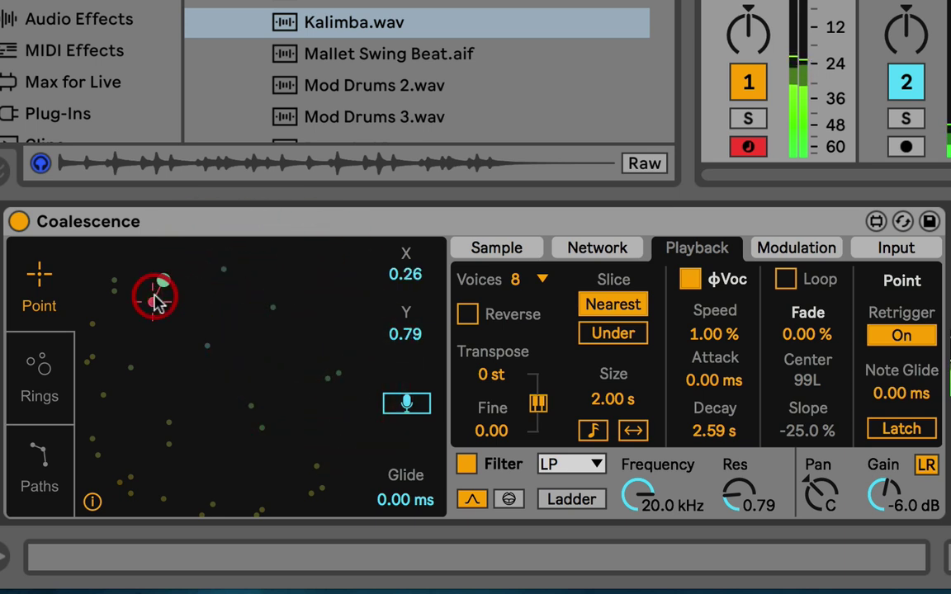
pyautogui.click(130, 393)
pyautogui.click(254, 453)
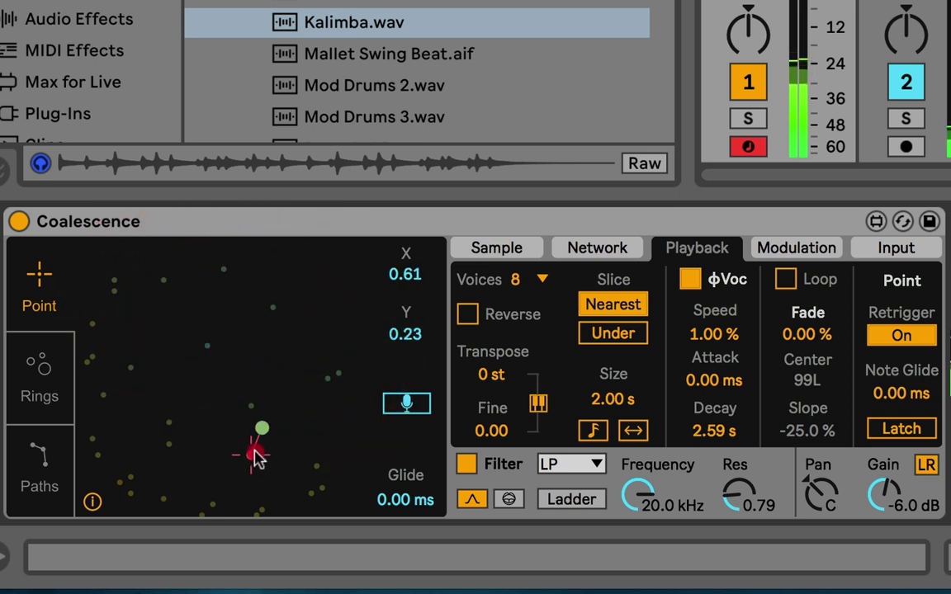
pyautogui.click(307, 360)
pyautogui.click(224, 330)
pyautogui.click(204, 339)
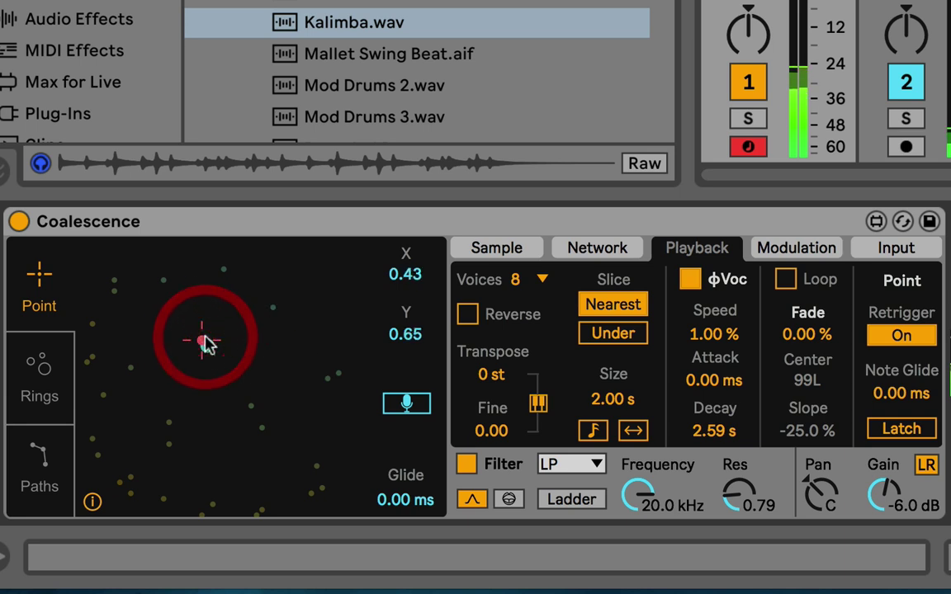
pyautogui.click(719, 423)
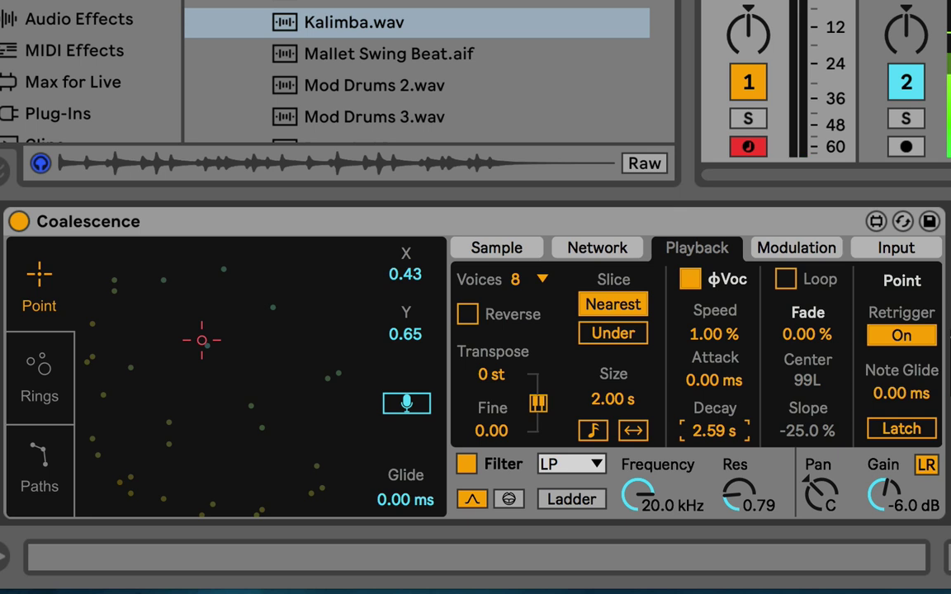
# Add the Guitar Harmon sample to the slice map and audition slices at X 0.36, Y 0.56 and X 0.78, Y 0.57
pyautogui.moveTo(375, 2); pyautogui.dragTo(224, 377)
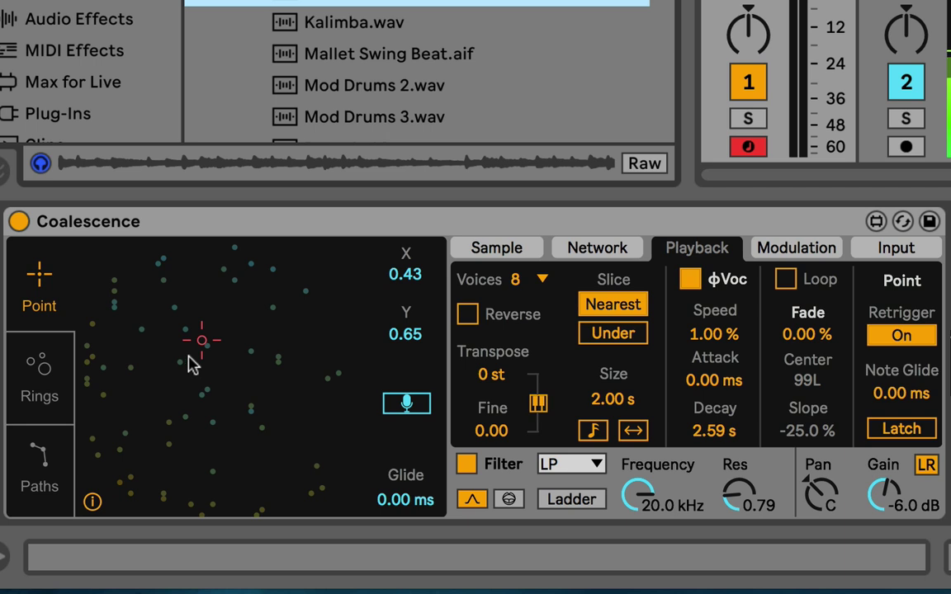
pyautogui.moveTo(199, 361); pyautogui.dragTo(183, 367)
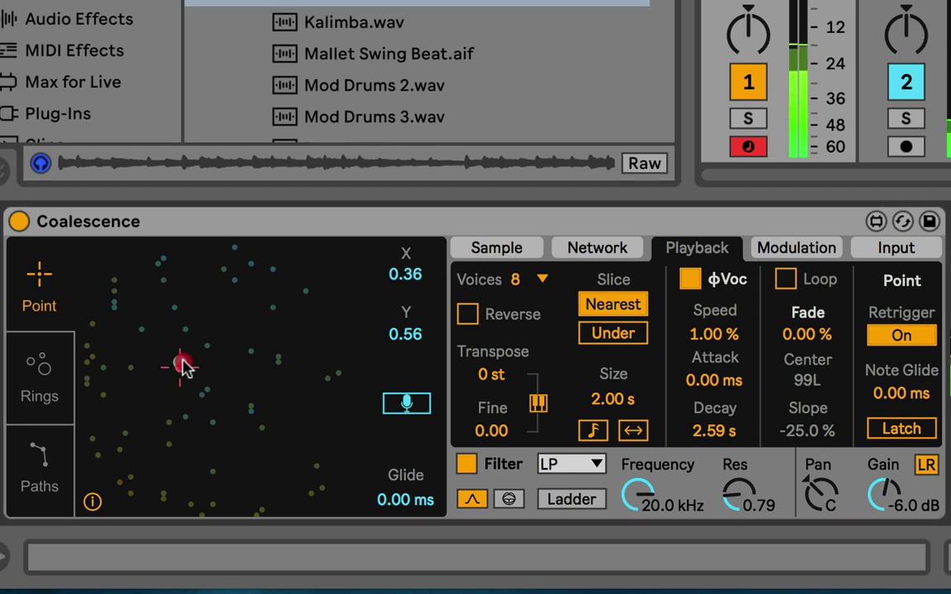
pyautogui.click(302, 365)
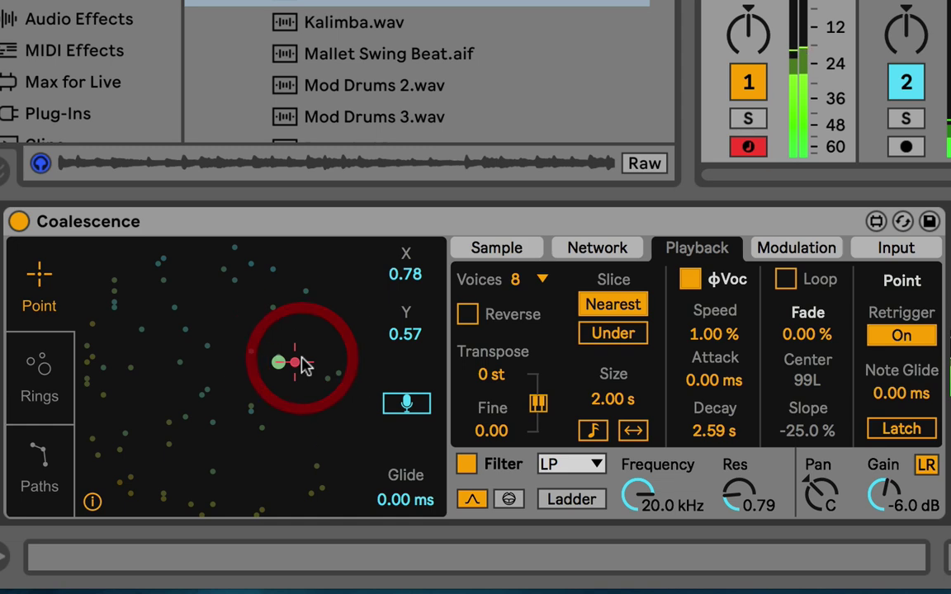
pyautogui.click(170, 443)
# Show the sample waveforms and audition slices from both Kalimba and Guitar Harmon, ending at X 0.22, Y 0.63
pyautogui.click(493, 249)
pyautogui.click(157, 348)
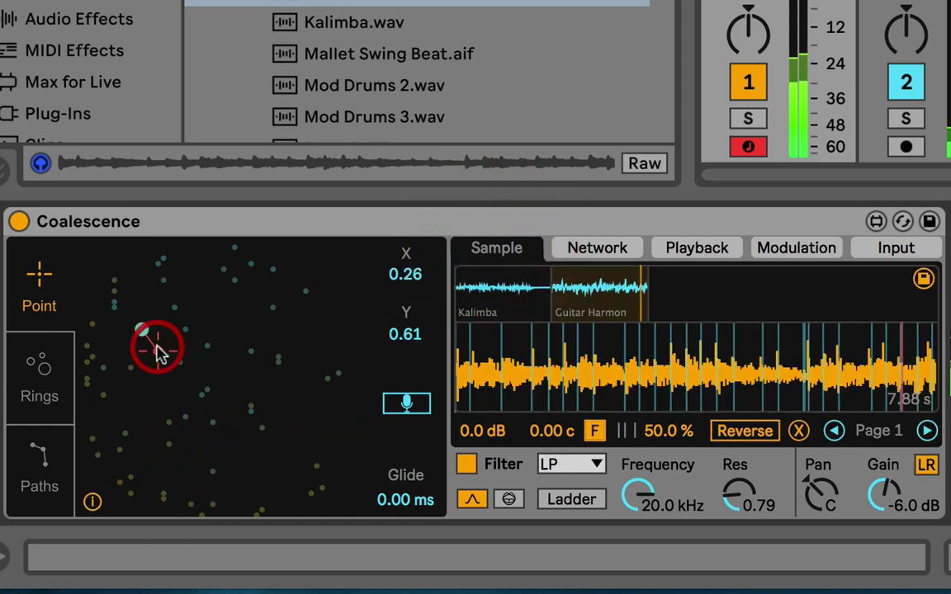
pyautogui.click(238, 338)
pyautogui.click(275, 430)
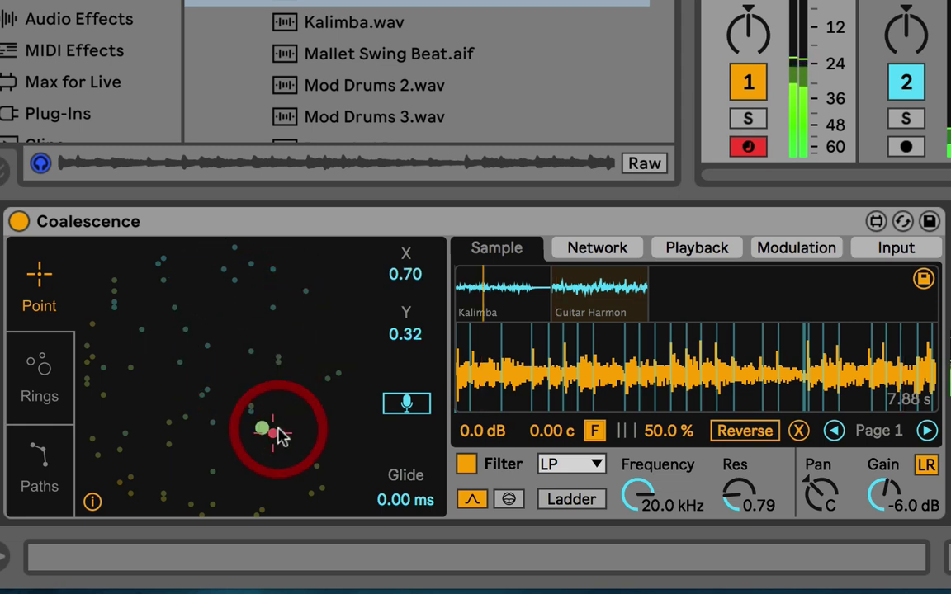
pyautogui.click(332, 460)
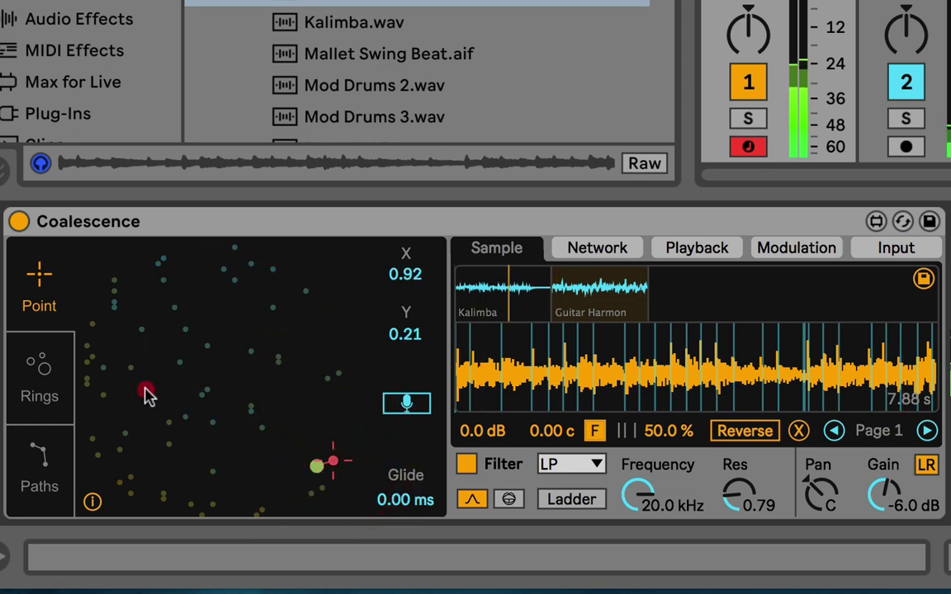
pyautogui.moveTo(145, 395); pyautogui.dragTo(146, 344)
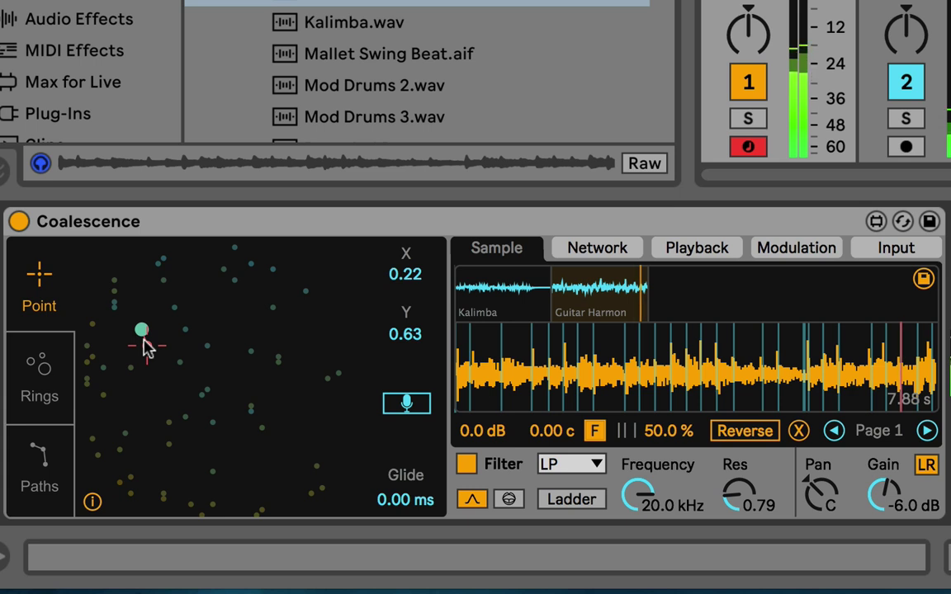
# Return to the playback settings and set the φVoc Attack to 4.74 s and the Decay to 648 ms
pyautogui.click(609, 247)
pyautogui.click(696, 250)
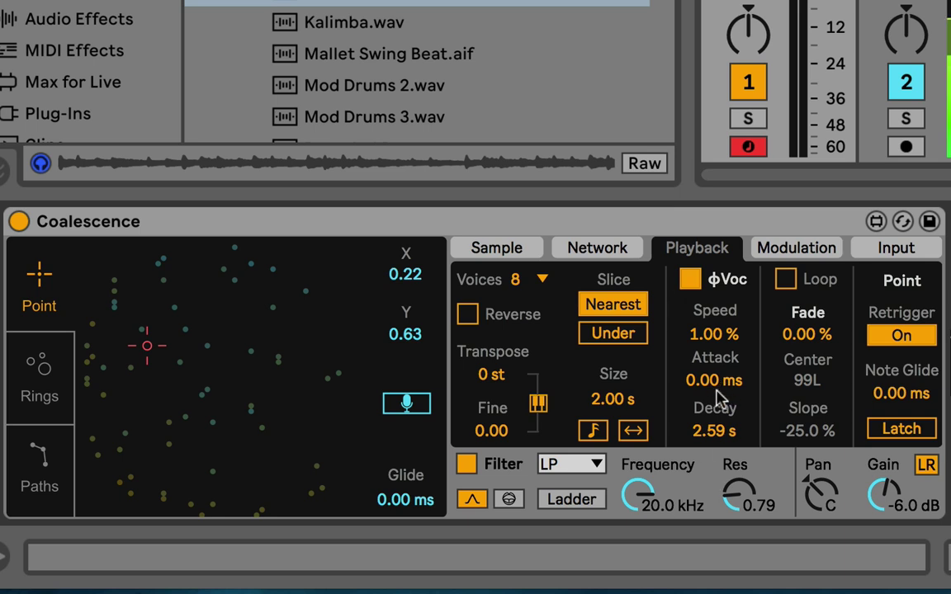
pyautogui.moveTo(715, 440); pyautogui.dragTo(685, 408)
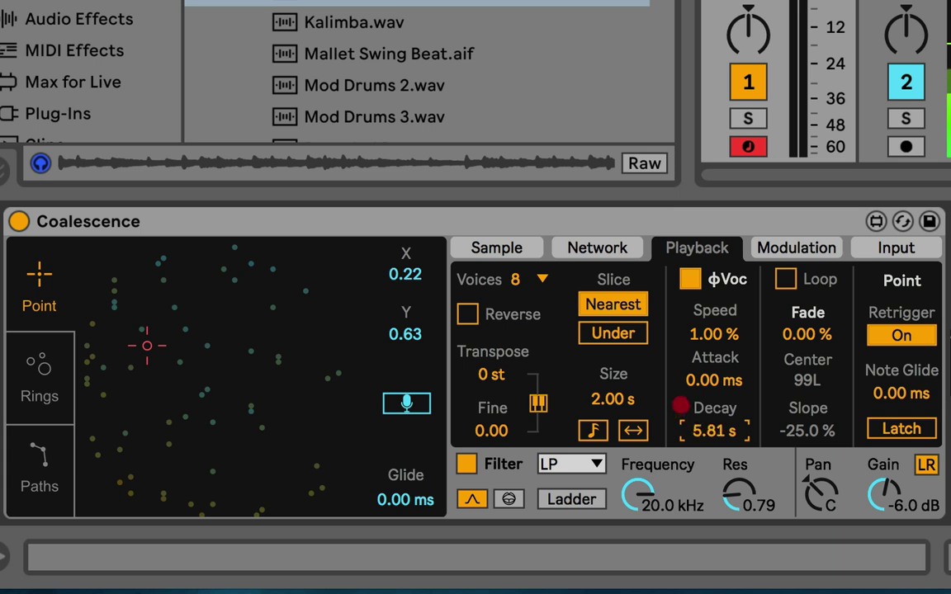
pyautogui.click(717, 435)
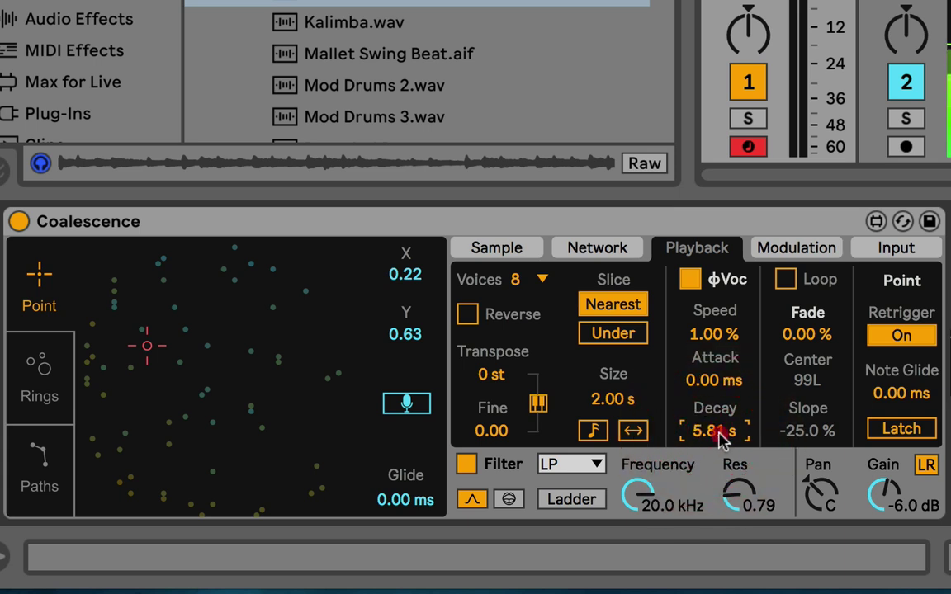
pyautogui.moveTo(718, 439); pyautogui.dragTo(706, 216)
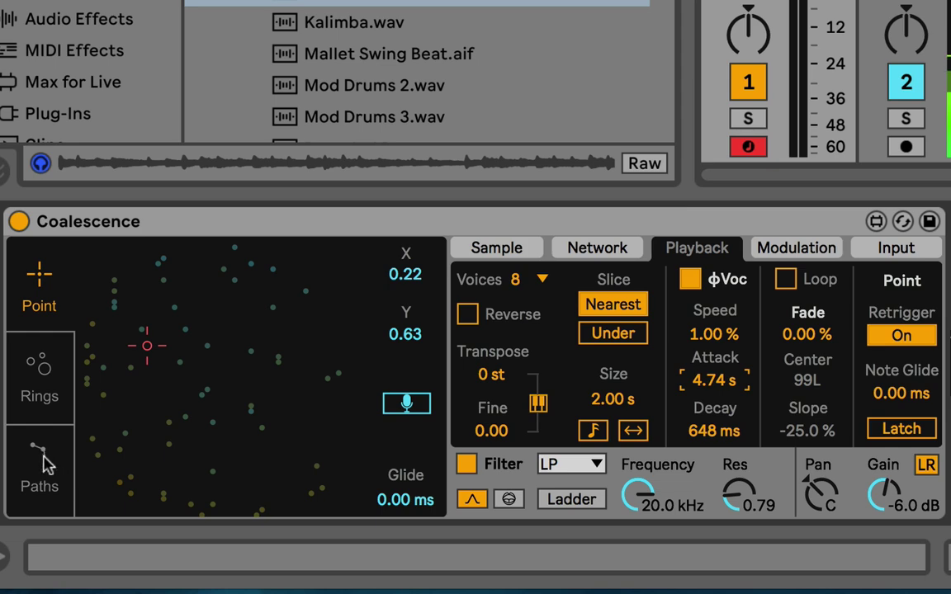
# Switch the slice map to Paths mode and enable Preview in the network settings
pyautogui.click(42, 465)
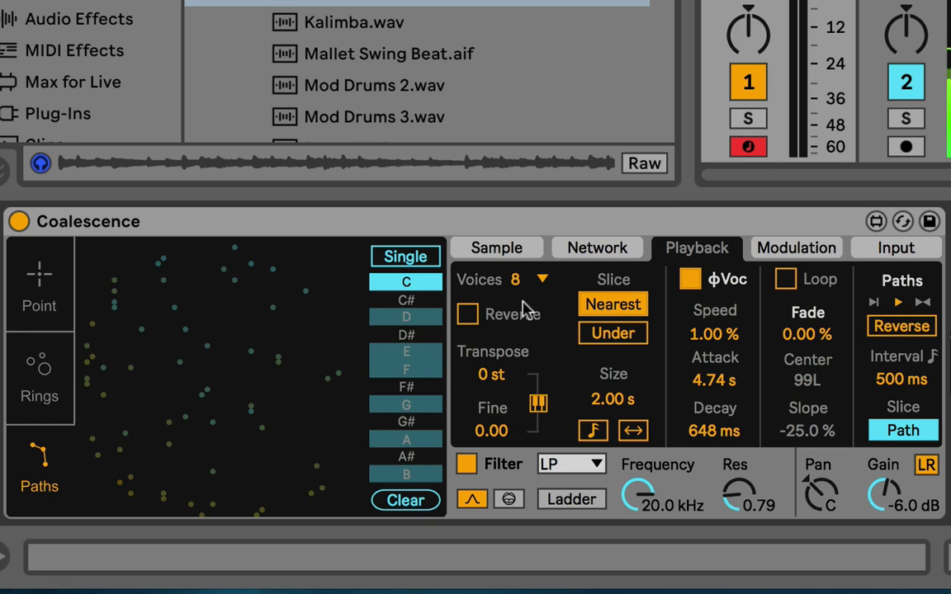
pyautogui.click(585, 244)
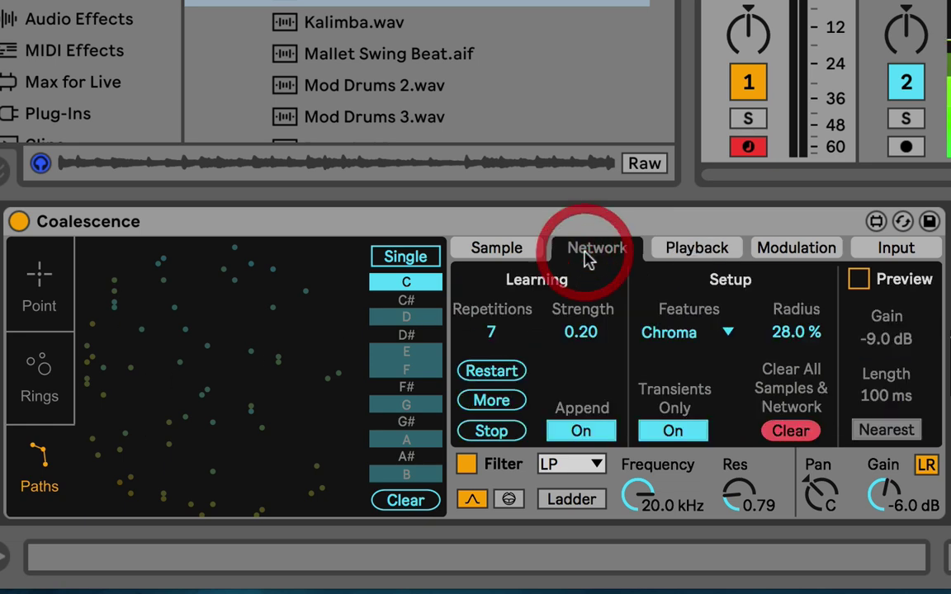
pyautogui.click(860, 280)
# Show the sample waveforms and place the first two points of the C path down the right side of the slice map
pyautogui.click(518, 250)
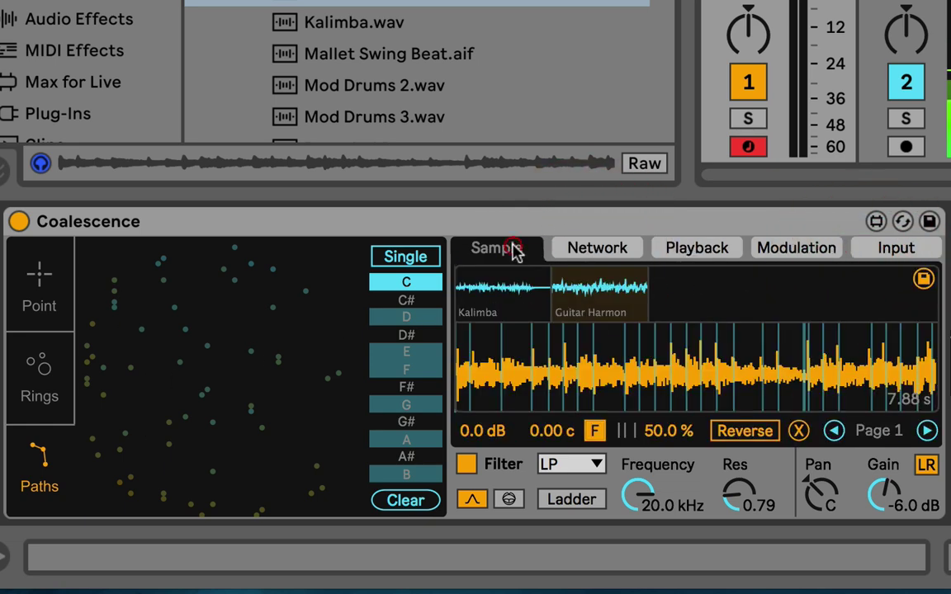
pyautogui.click(307, 291)
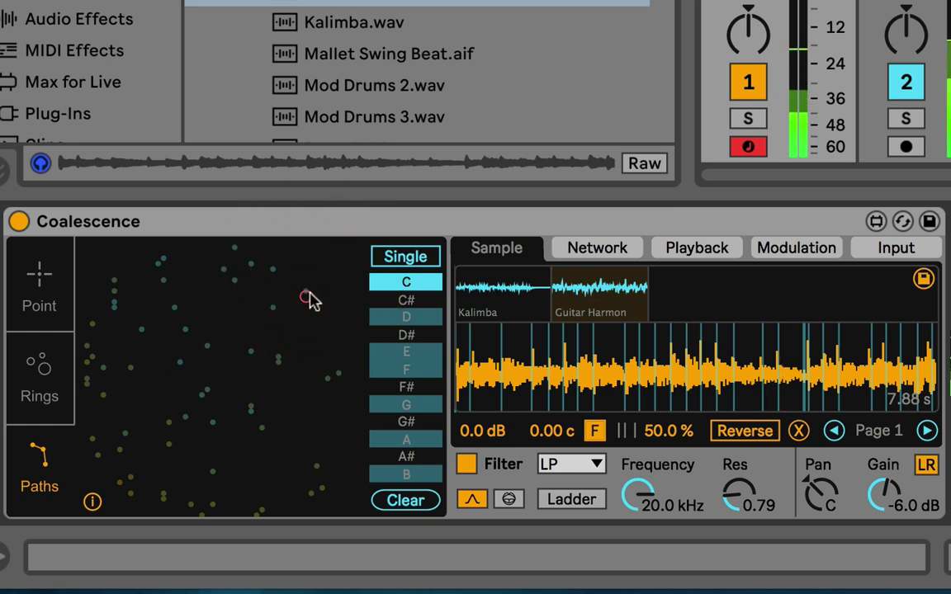
pyautogui.click(303, 296)
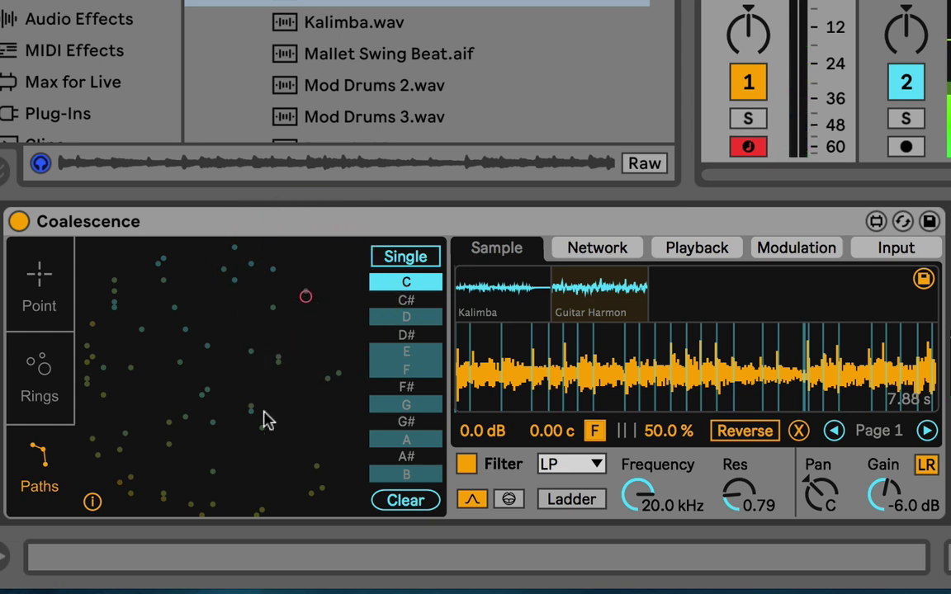
pyautogui.moveTo(327, 392); pyautogui.dragTo(320, 389)
pyautogui.click(312, 386)
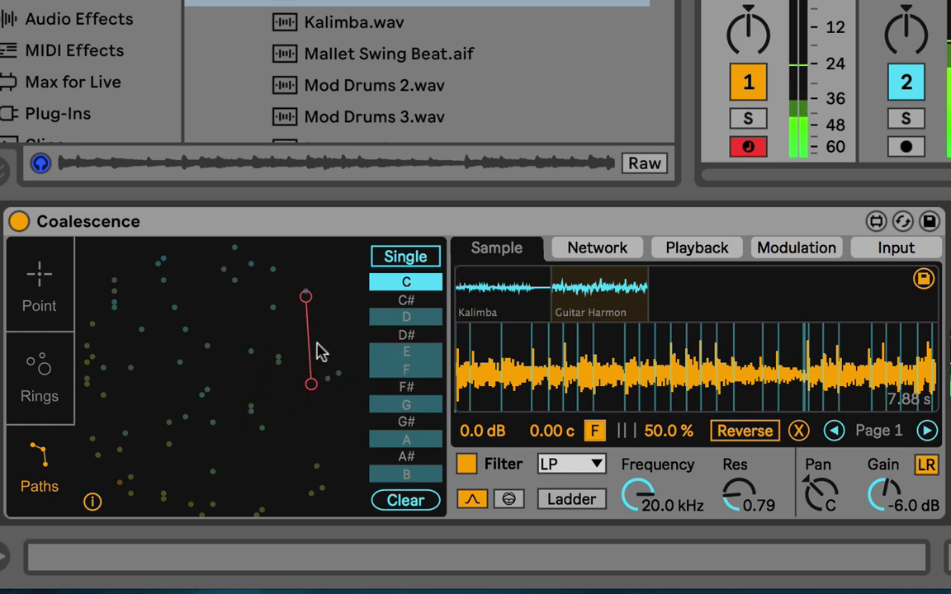
pyautogui.click(317, 388)
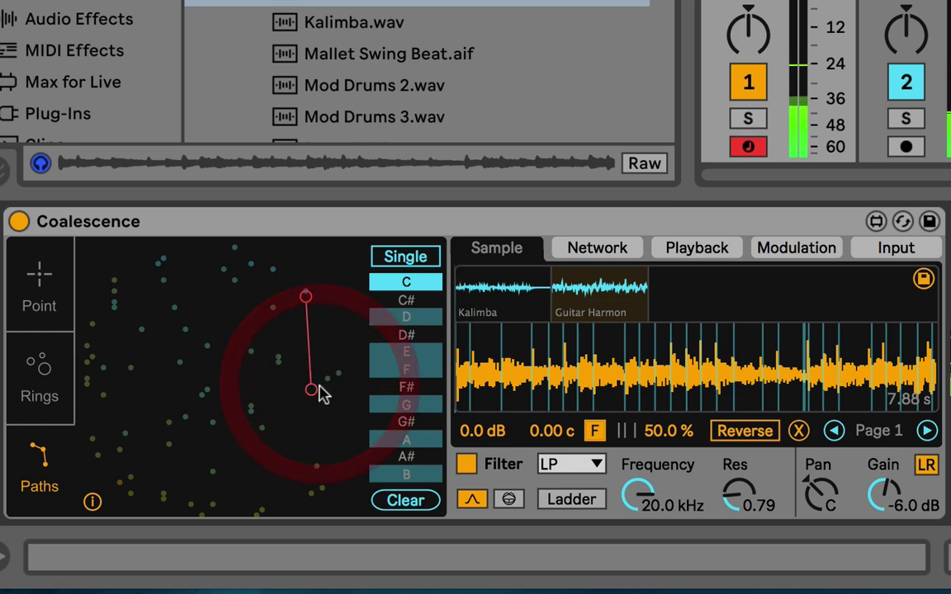
pyautogui.click(325, 387)
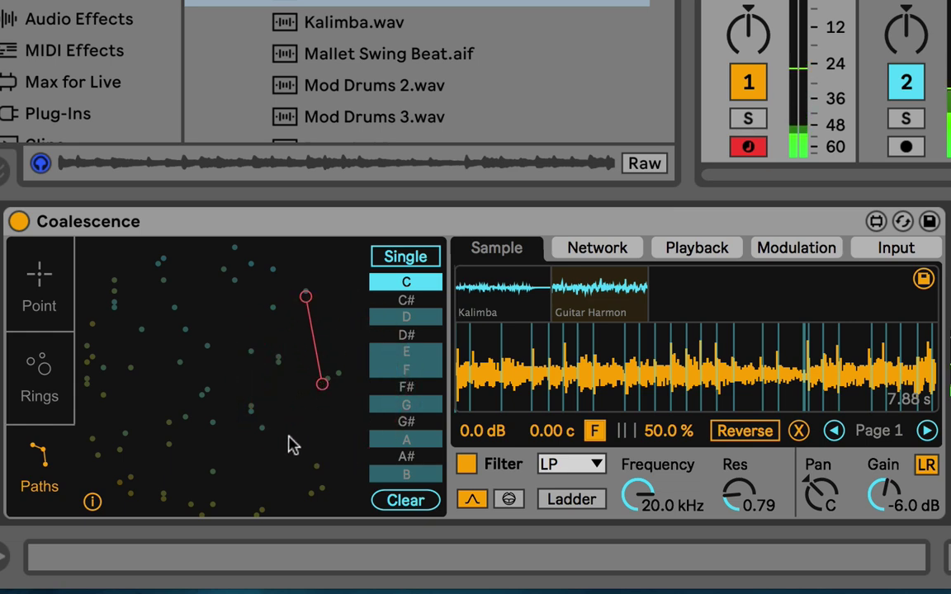
# Extend the C path with a third point near the map's lower right and a fourth near its lower centre
pyautogui.moveTo(268, 435)
pyautogui.mouseDown()
pyautogui.moveTo(246, 408)
pyautogui.moveTo(290, 453)
pyautogui.moveTo(291, 477)
pyautogui.moveTo(241, 485)
pyautogui.moveTo(221, 473)
pyautogui.moveTo(317, 455)
pyautogui.mouseUp()
pyautogui.click(310, 461)
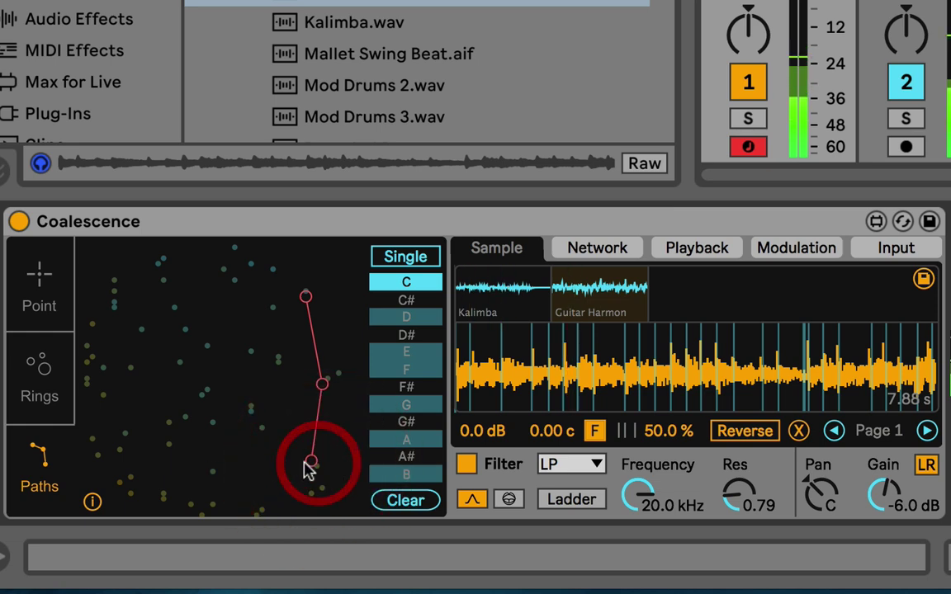
pyautogui.click(213, 471)
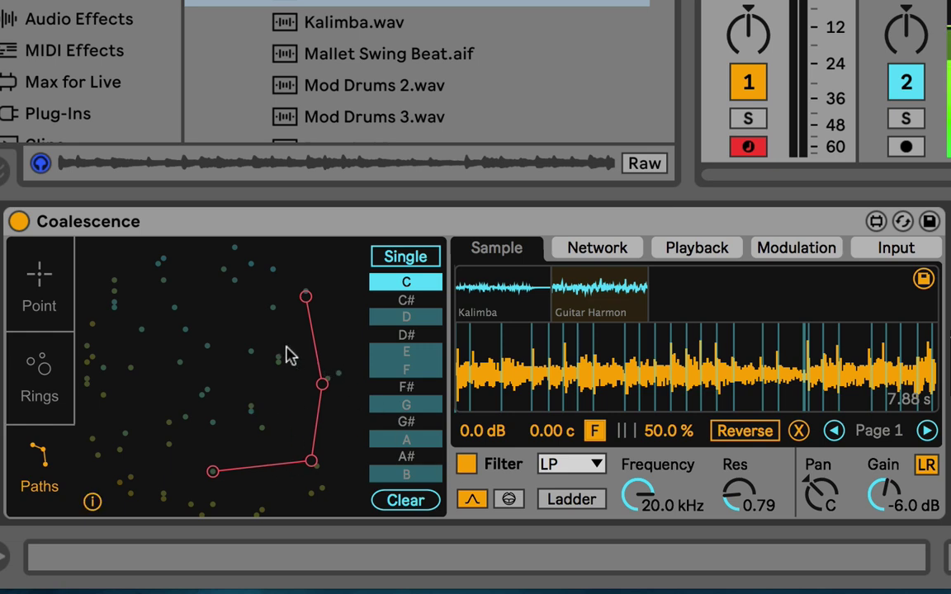
pyautogui.click(322, 384)
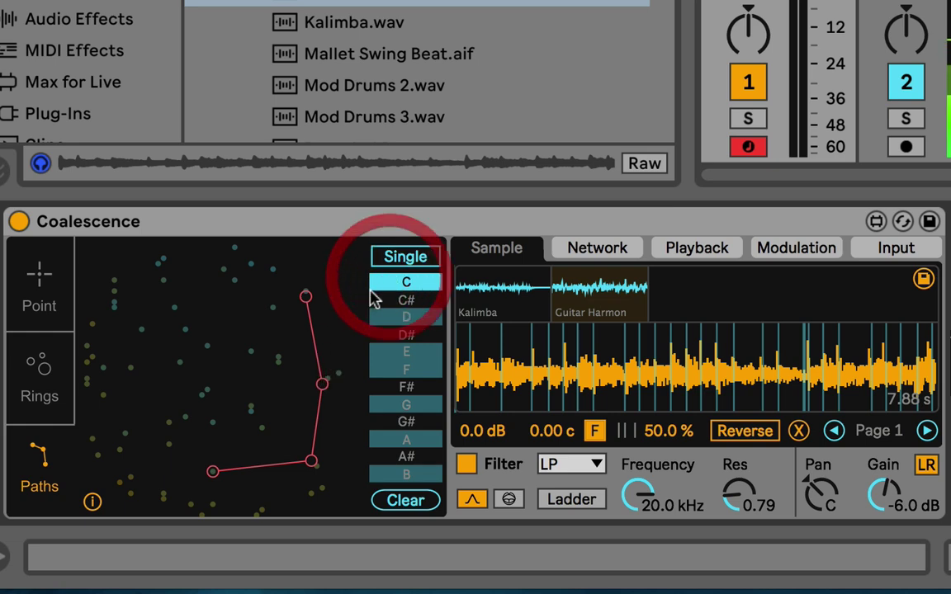
# Set the playback timing to a Paths Interval of 8.65 s, a φVoc Attack of 3.56 s and a Decay of 727 ms
pyautogui.click(696, 249)
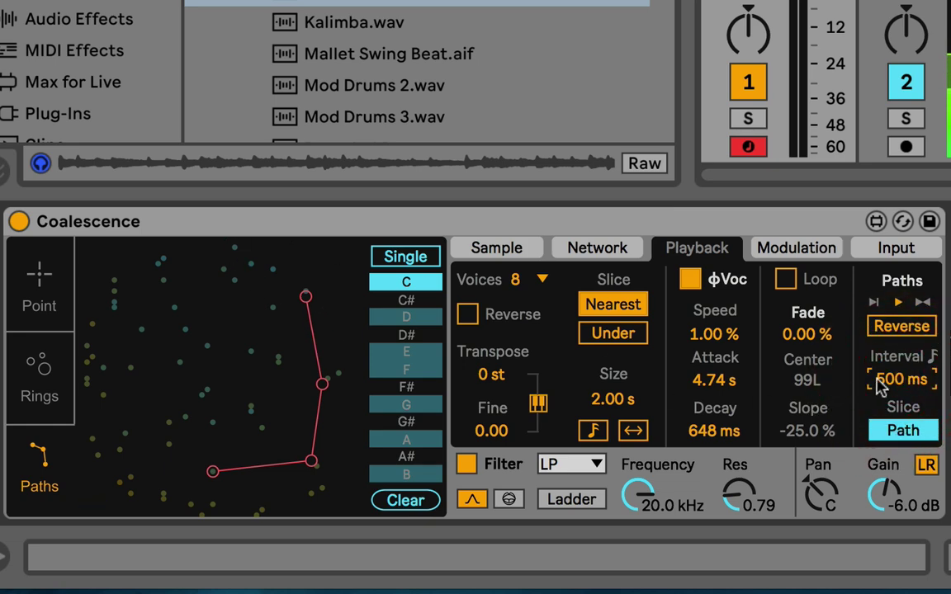
pyautogui.moveTo(876, 379); pyautogui.dragTo(901, 314)
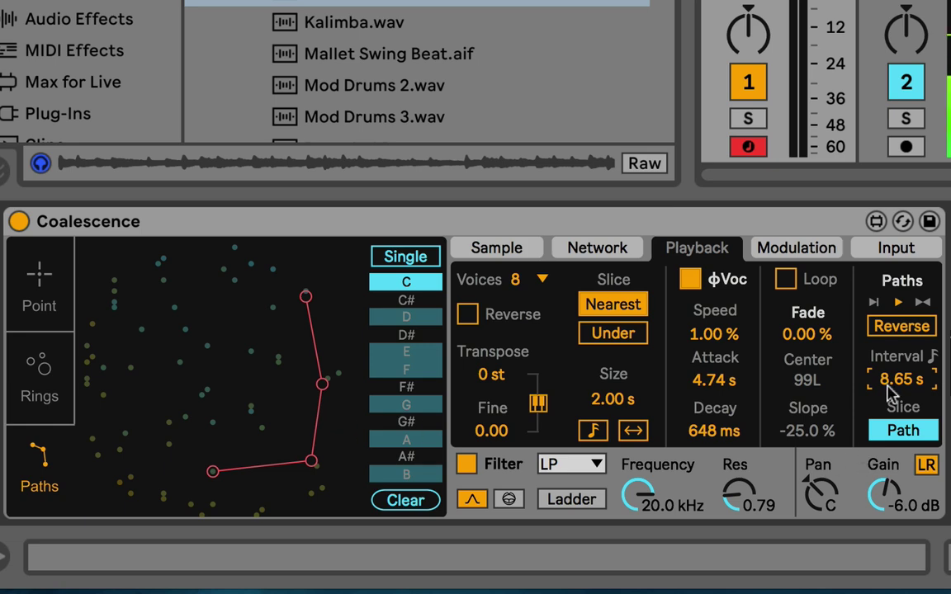
pyautogui.click(713, 382)
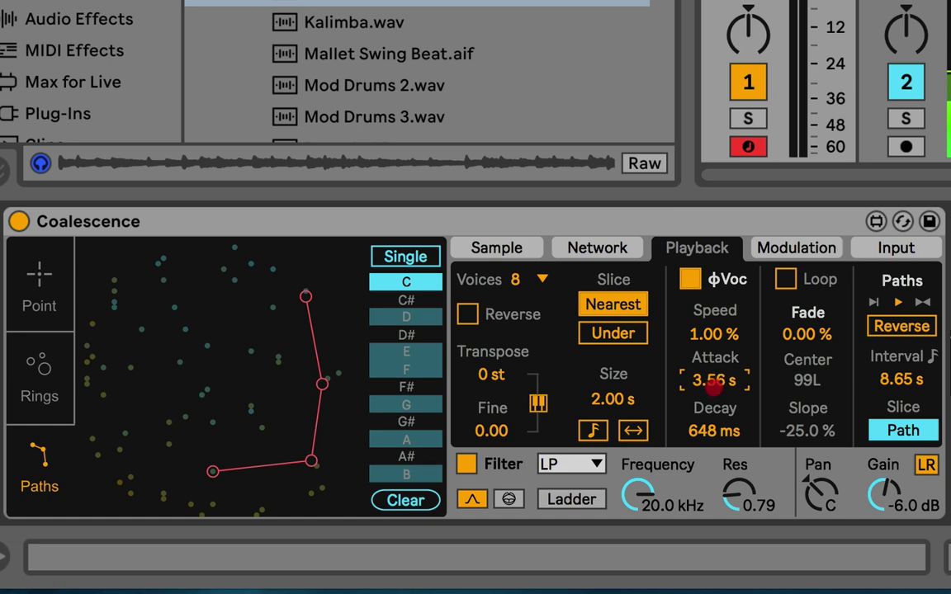
pyautogui.click(708, 430)
pyautogui.moveTo(708, 427); pyautogui.dragTo(728, 388)
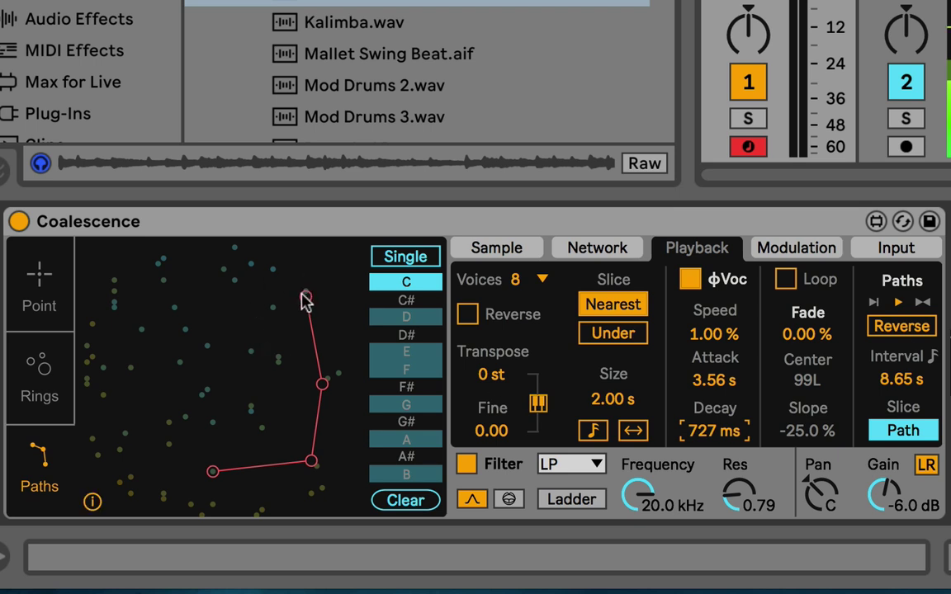
pyautogui.click(322, 386)
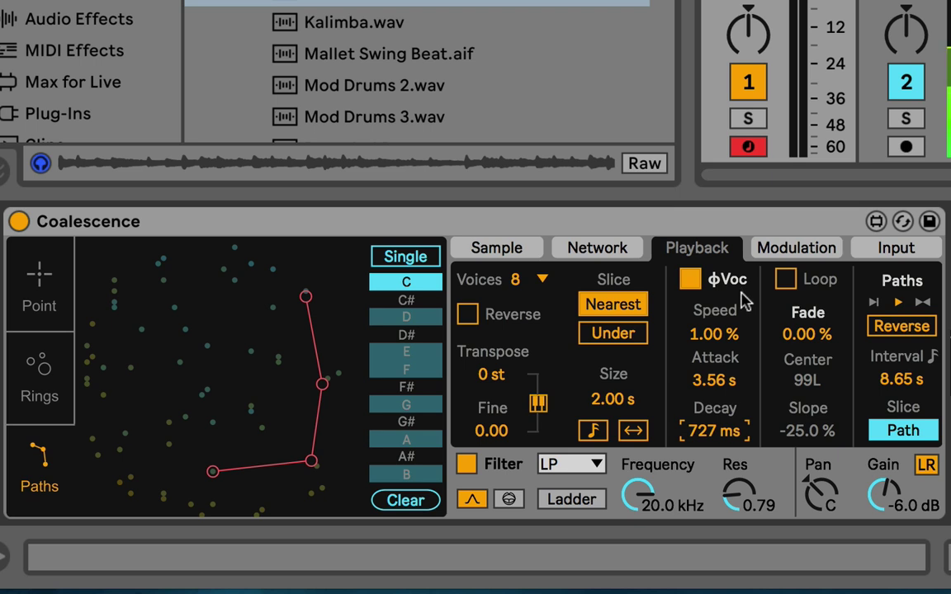
pyautogui.click(805, 332)
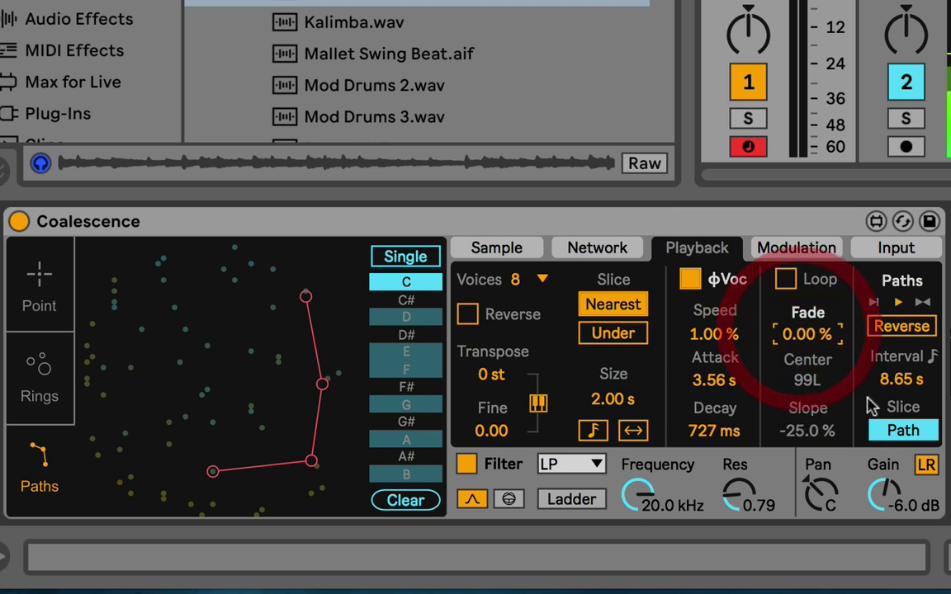
pyautogui.click(715, 334)
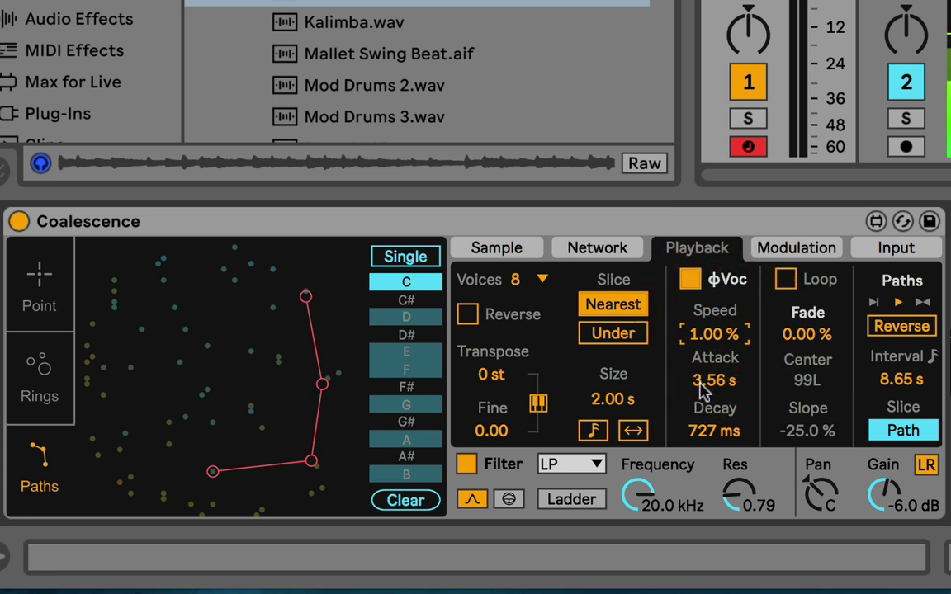
pyautogui.click(764, 371)
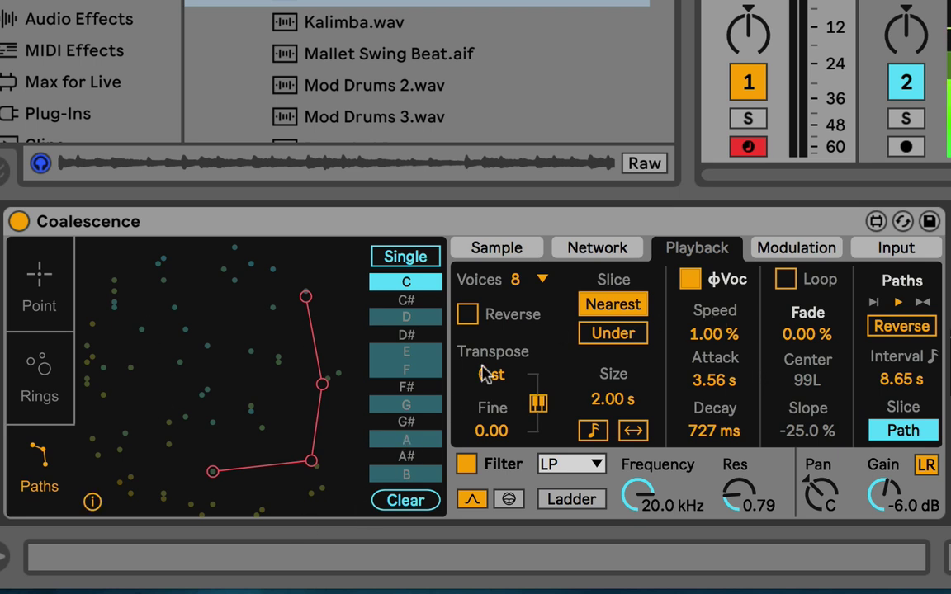
# Turn on Reverse for the slice playback, beside the voice and transpose settings
pyautogui.click(505, 324)
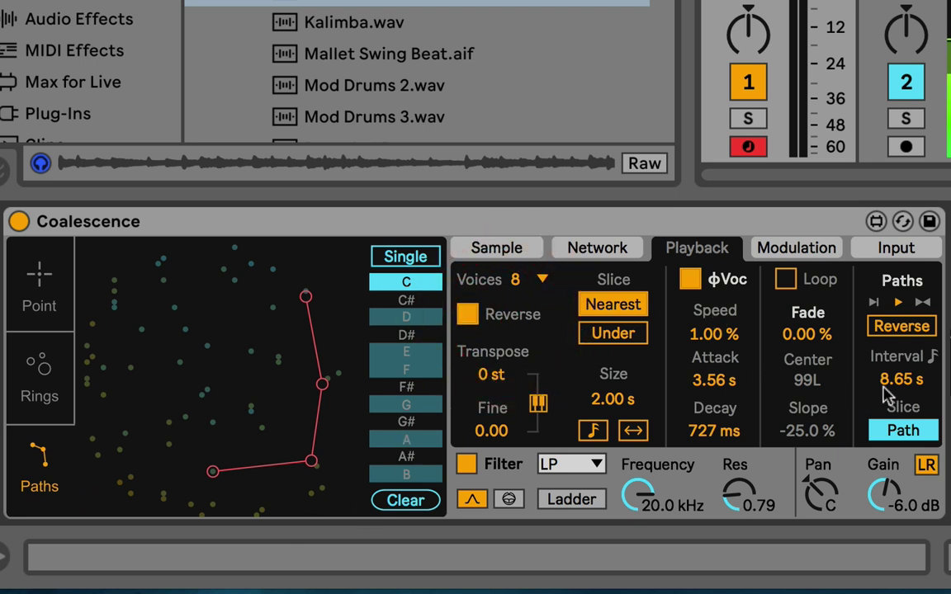